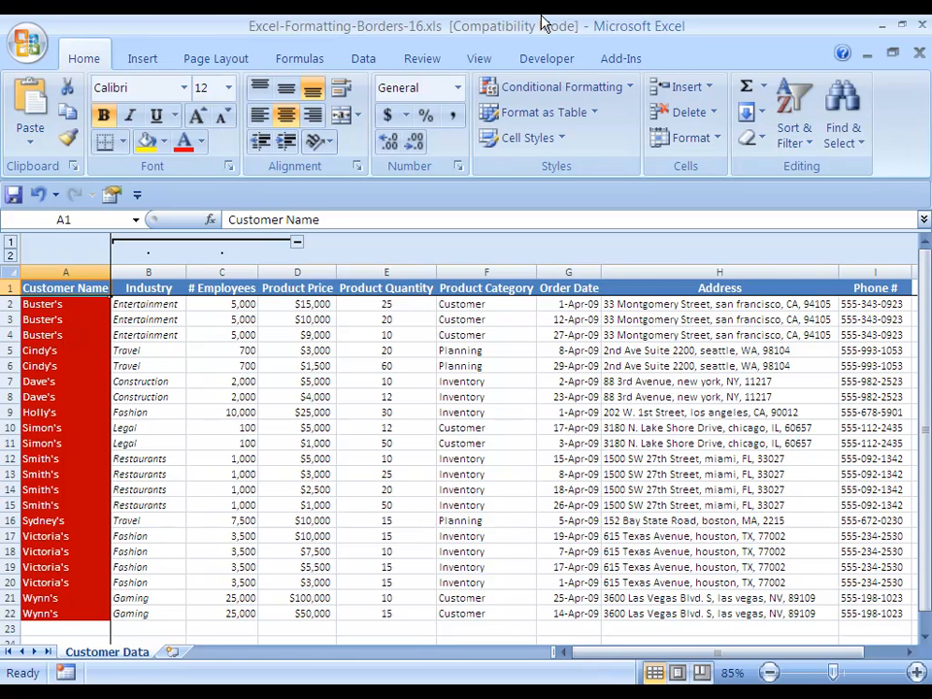
Step: In the Format Cells border settings for A1, add an outline and remove its top, right, left and bottom lines one by one
key("ctrl+1")
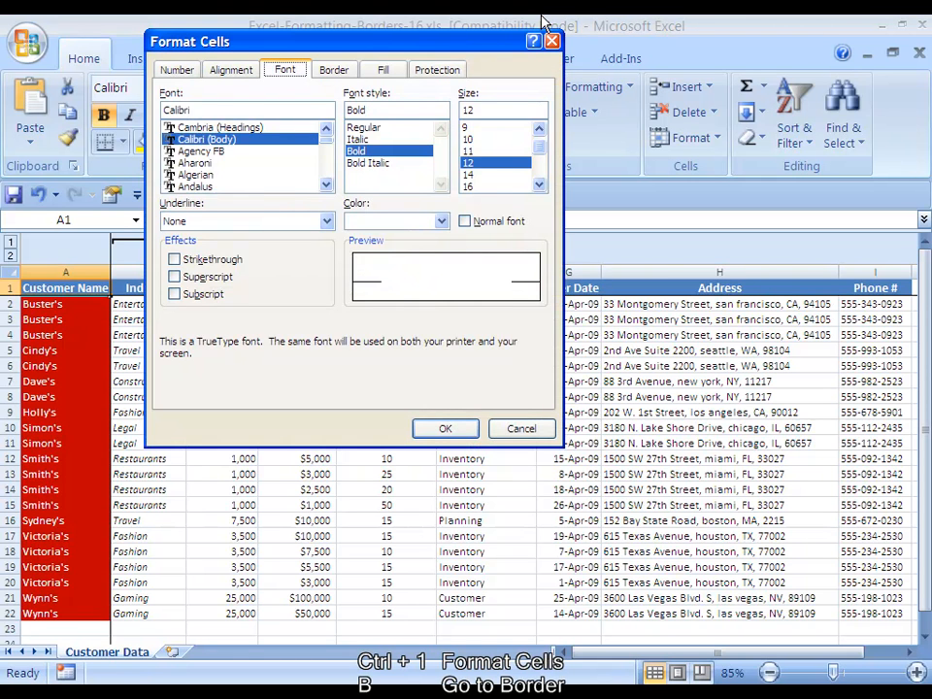
key("b")
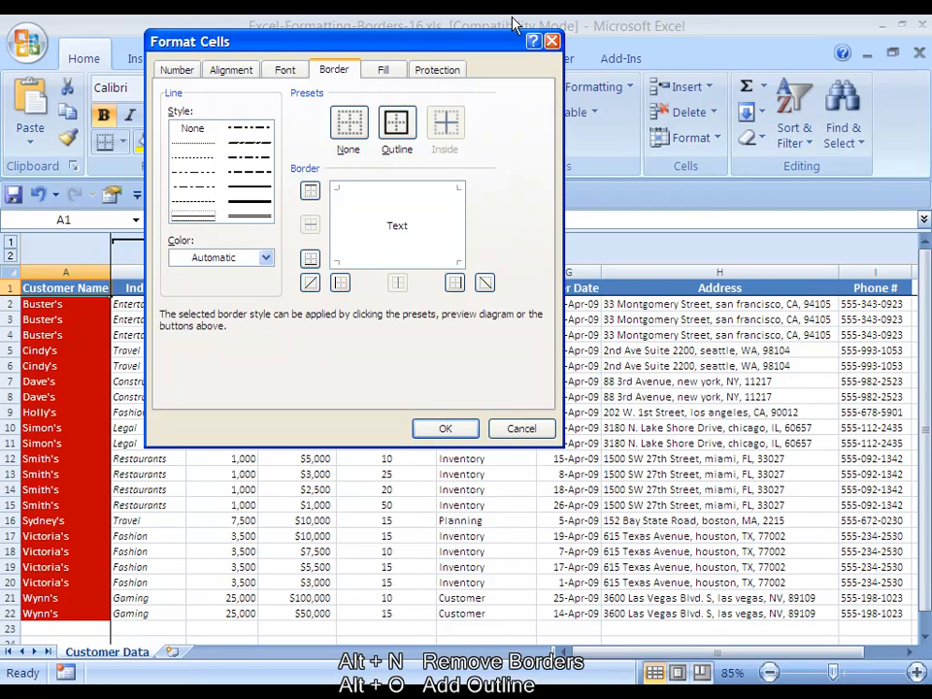
key("alt+o")
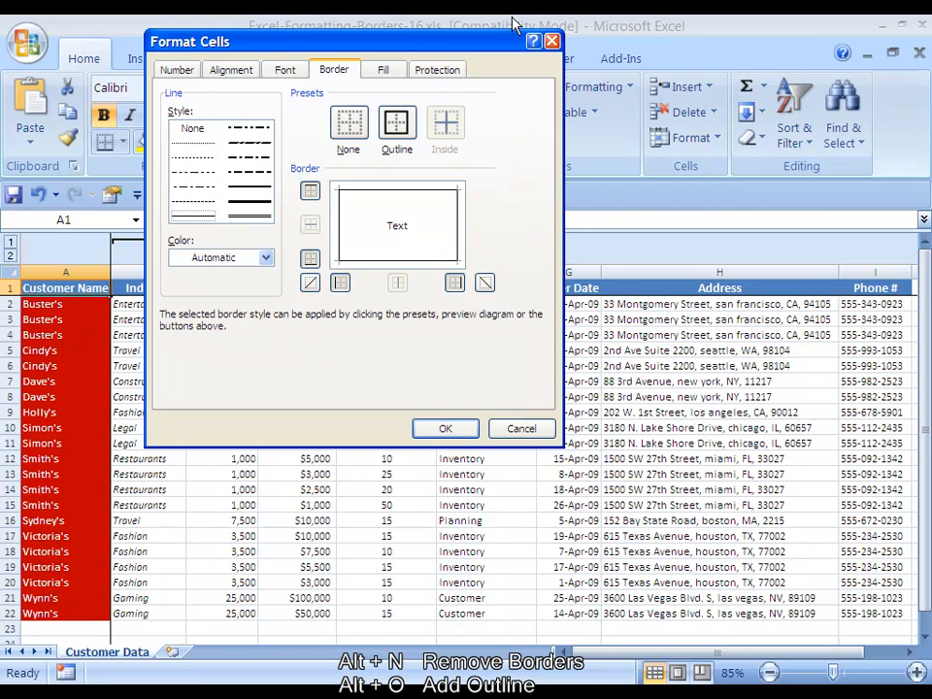
key("alt+t")
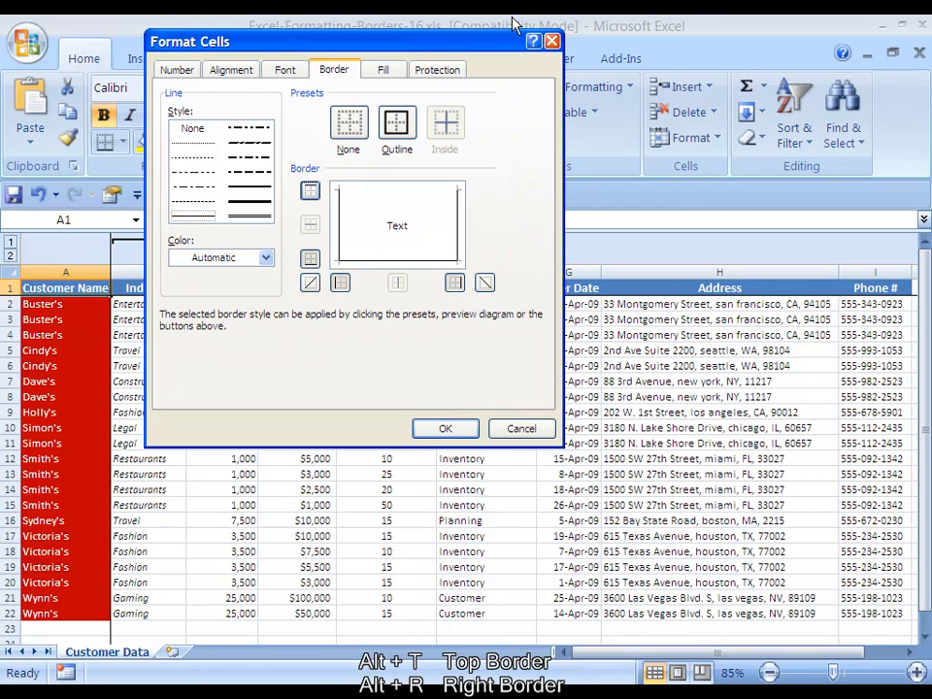
key("alt+r")
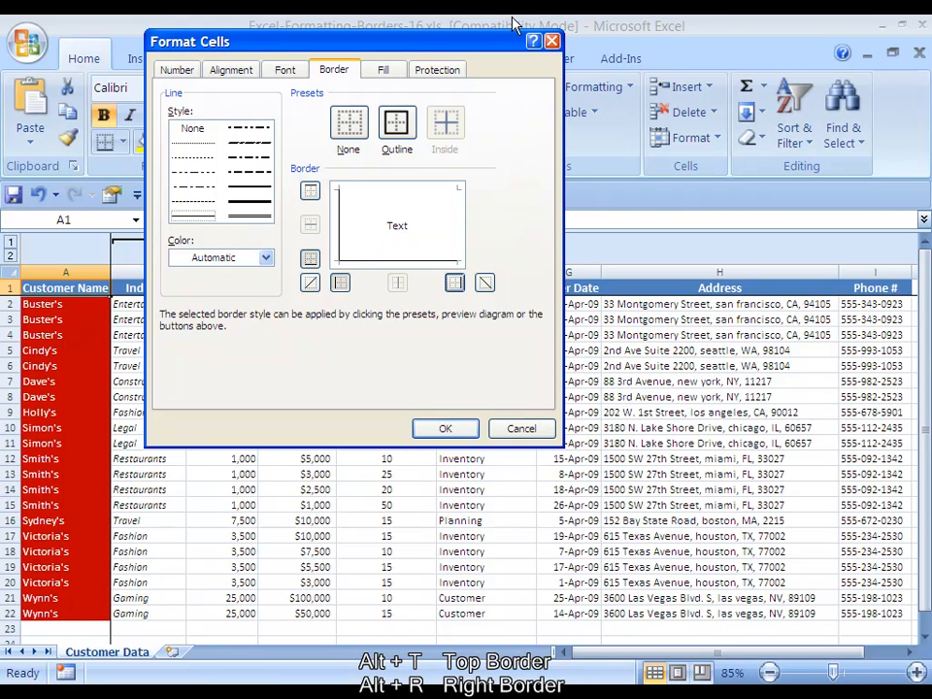
key("alt+l")
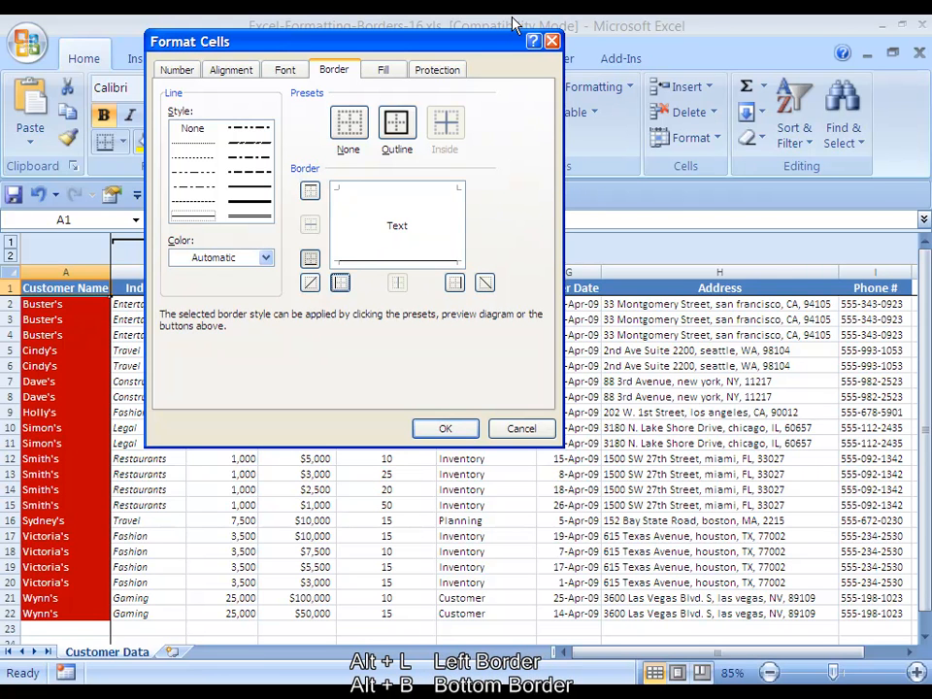
key("alt+b")
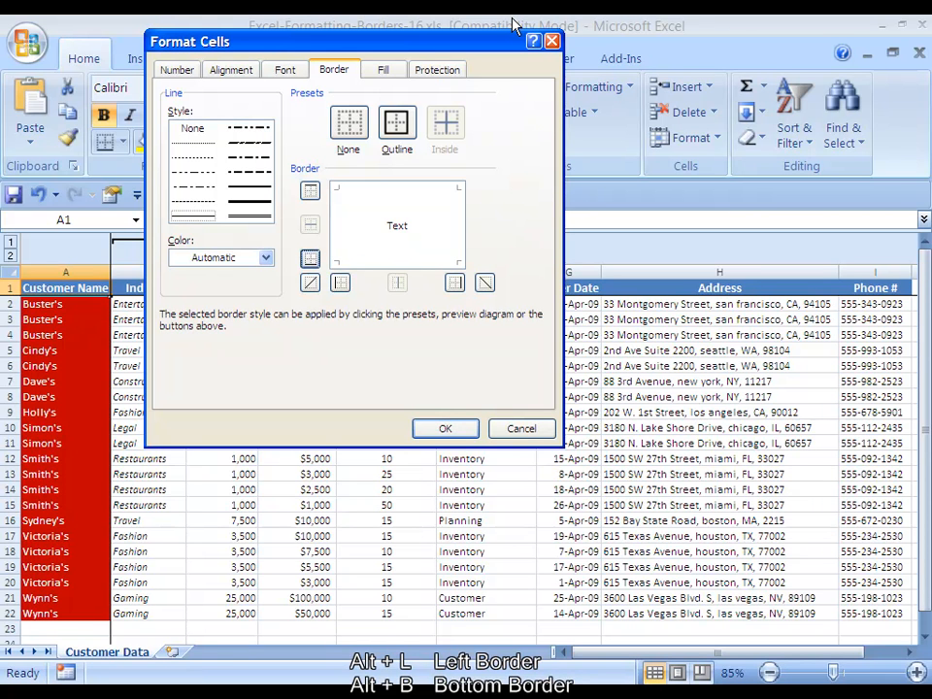
Step: Switch the individual bottom, left, right and top borders of A1 on and off in the border preview
key("alt+b")
key("alt+l")
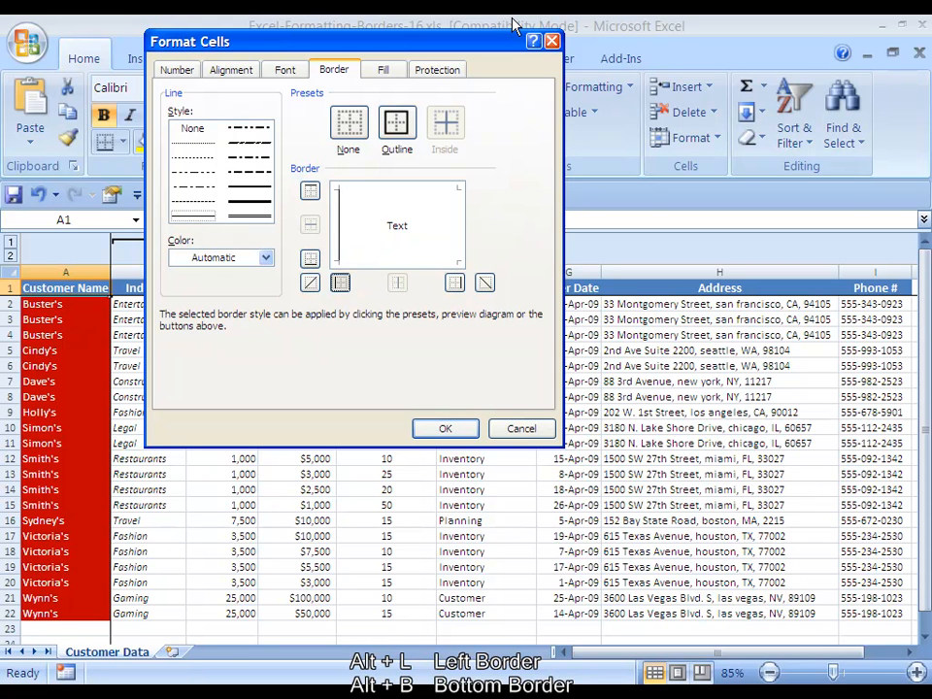
key("alt+l")
key("alt+l")
key("alt+r")
key("alt+r")
key("alt+t")
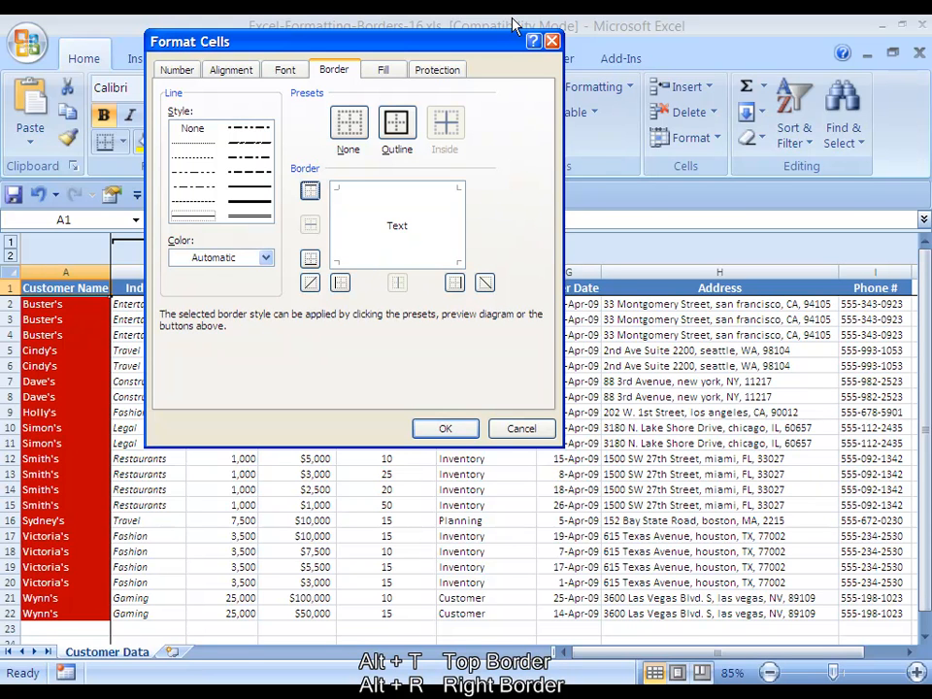
Step: Go through the available border line styles in the Format Cells dialog
key("alt+s")
key("Up")
key("Up")
key("Up")
key("Up")
key("Up")
key("Up")
key("Down")
key("Down")
key("Down")
key("Down")
key("Down")
key("Down")
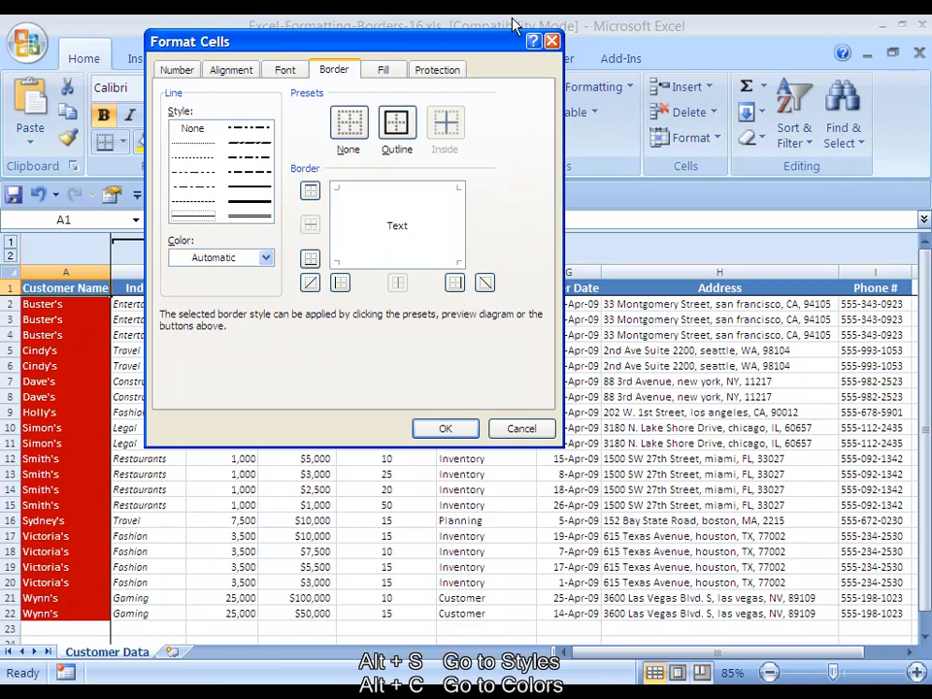
key("Down")
key("Down")
key("Down")
key("Down")
key("Down")
key("Down")
key("Down")
key("Up")
key("Up")
key("Left")
key("Down")
key("Down")
Step: Look over the border line color choices without picking one and close the Format Cells dialog
key("alt+c")
key("alt+Down")
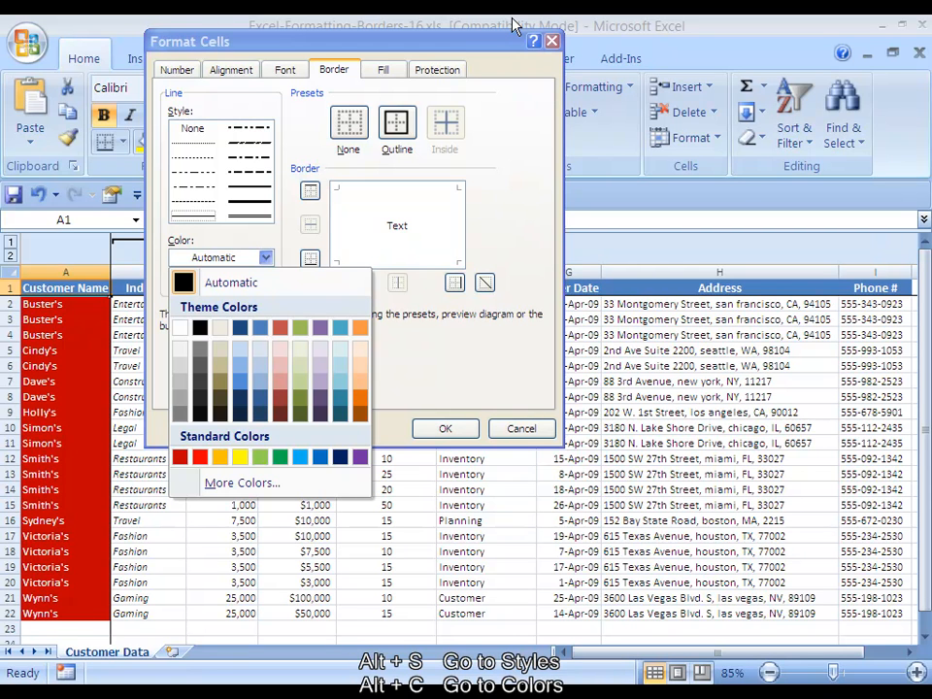
key("Escape")
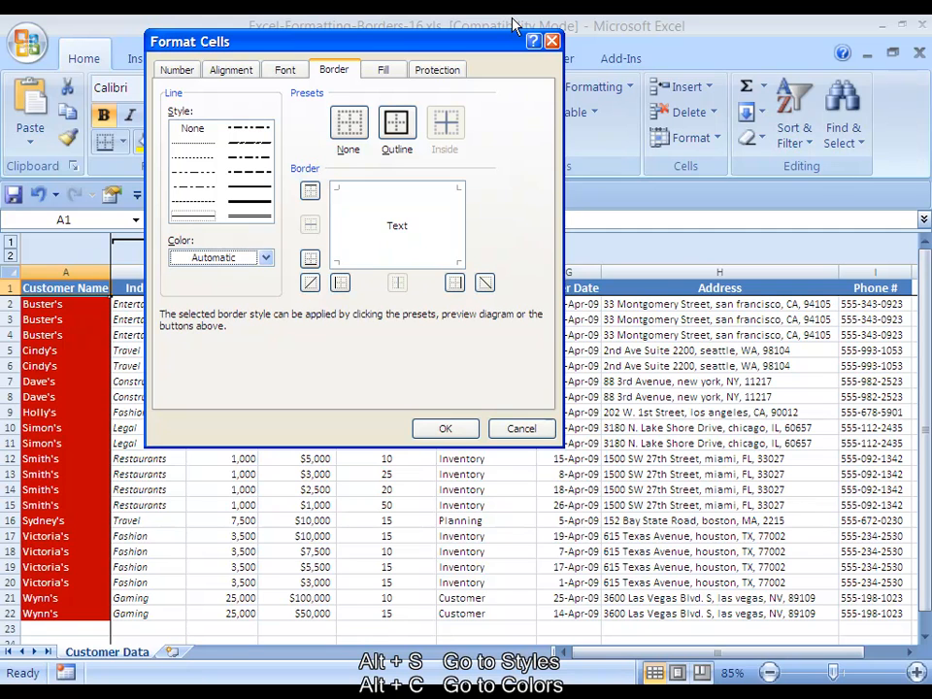
key("Tab")
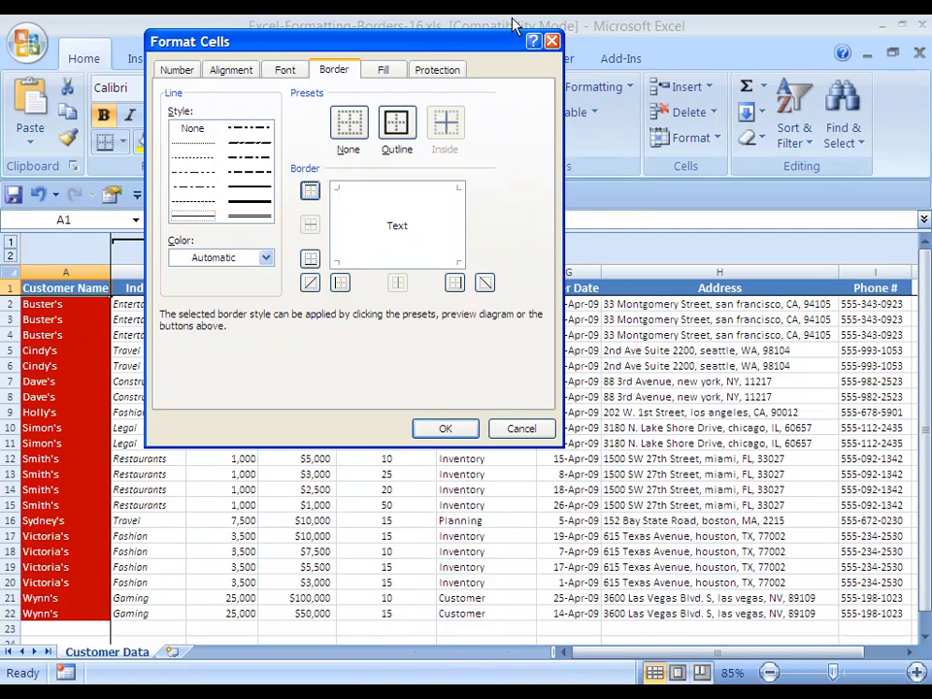
key("Return")
Step: Add an outline border to cell C4
key("Left")
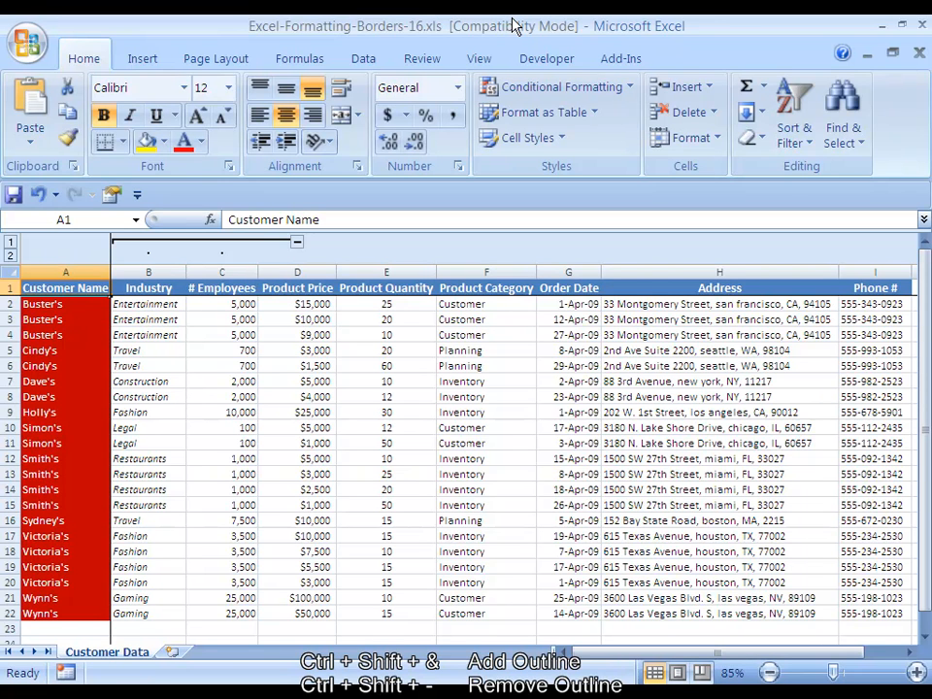
key("Right")
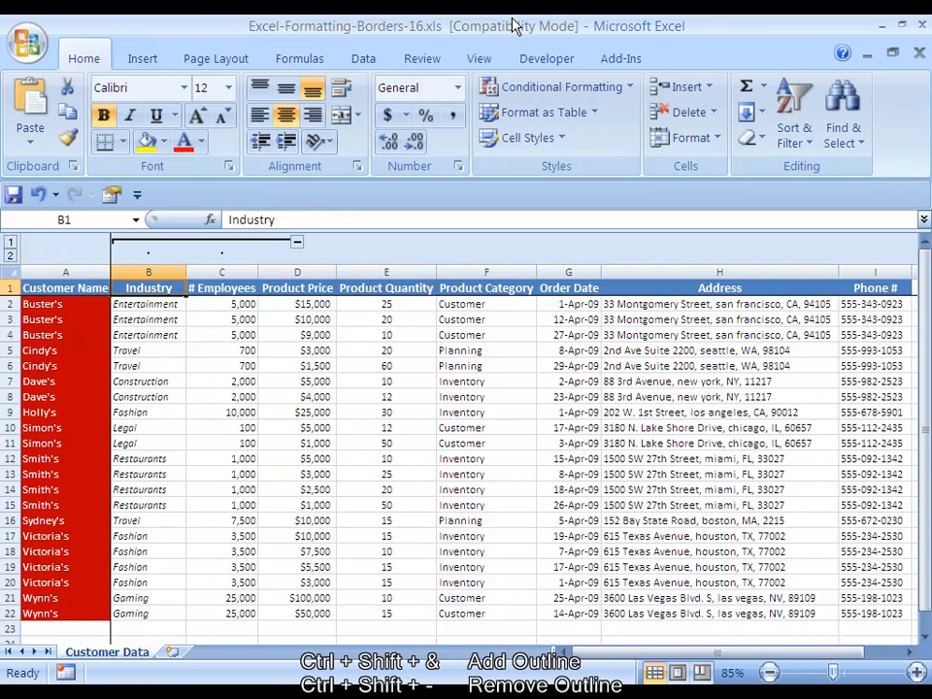
key("Down")
key("Down")
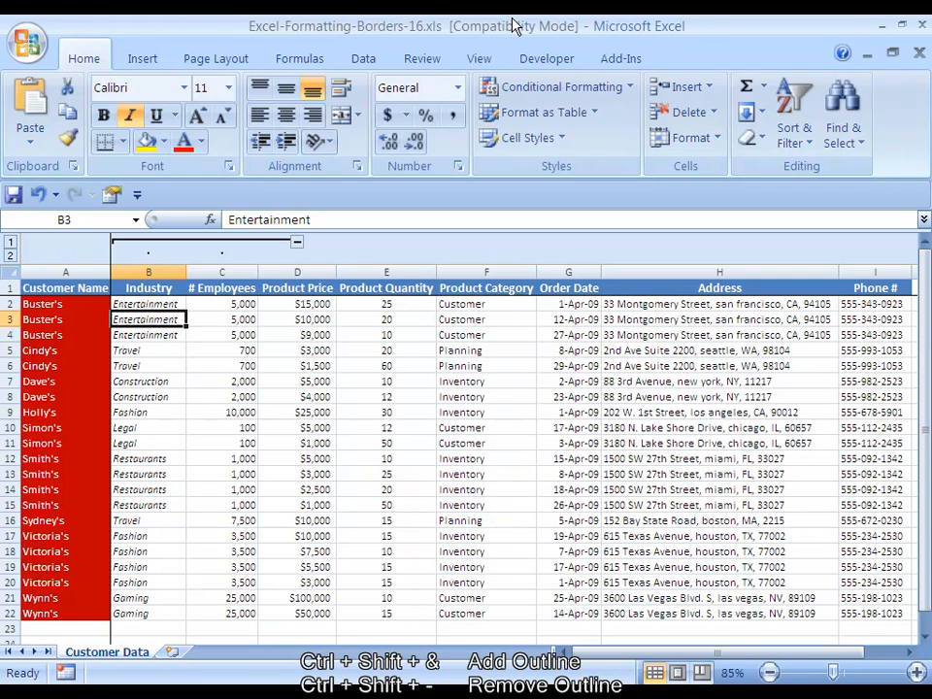
key("Right")
key("Down")
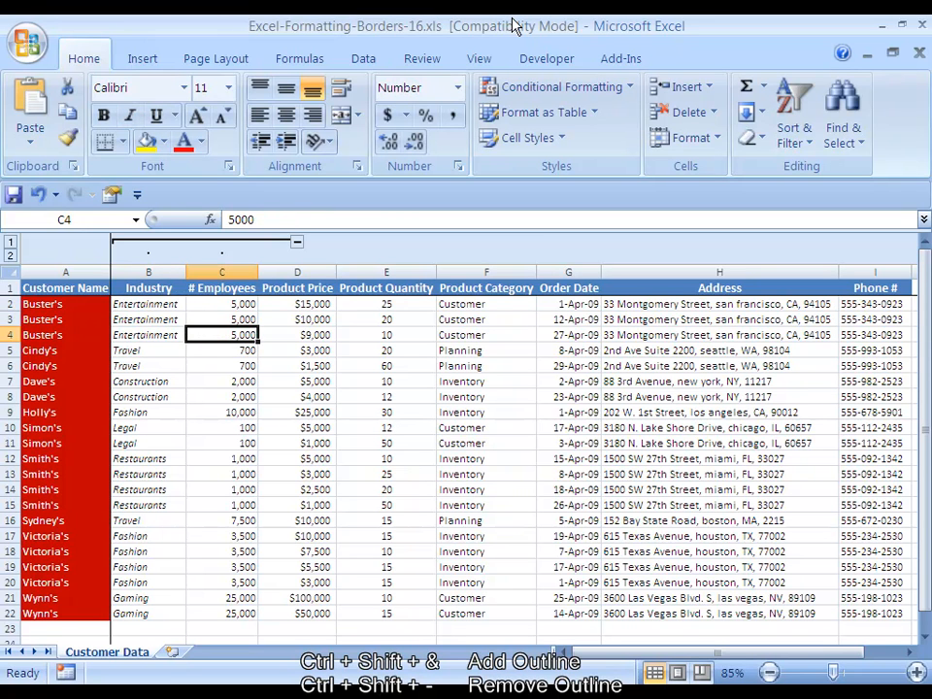
key("Right")
key("Right")
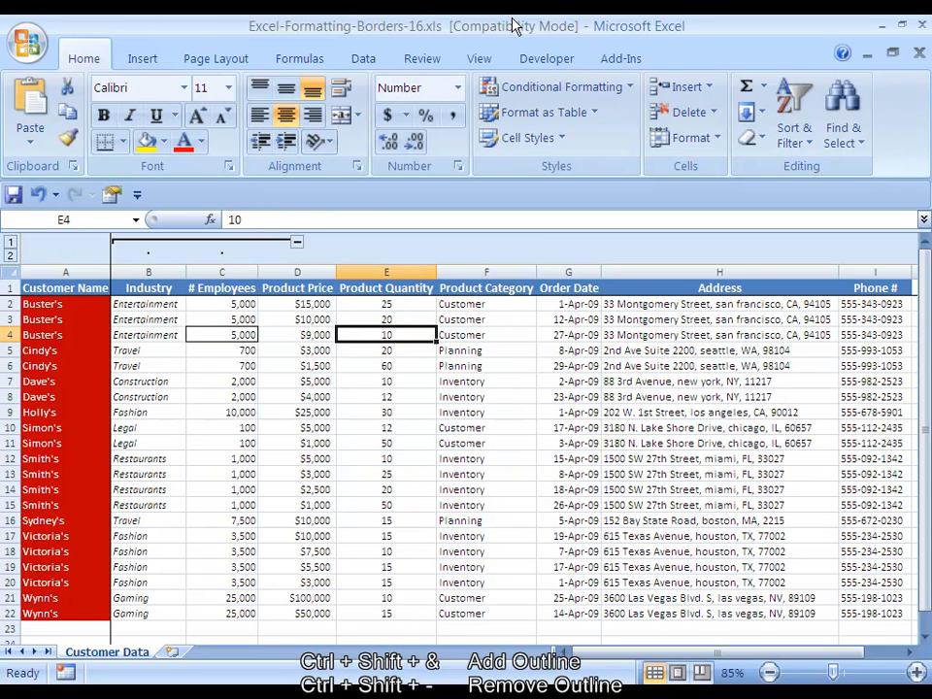
Step: Undo the outline border on cell C4
key("Down")
key("Left")
key("Left")
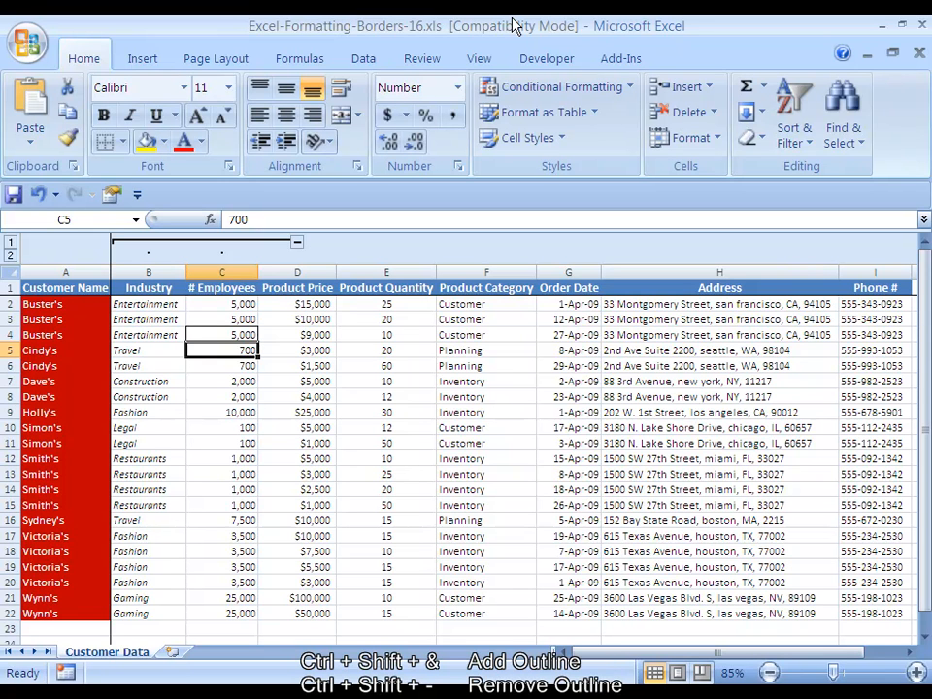
key("ctrl+z")
key("ctrl+z")
key("ctrl+z")
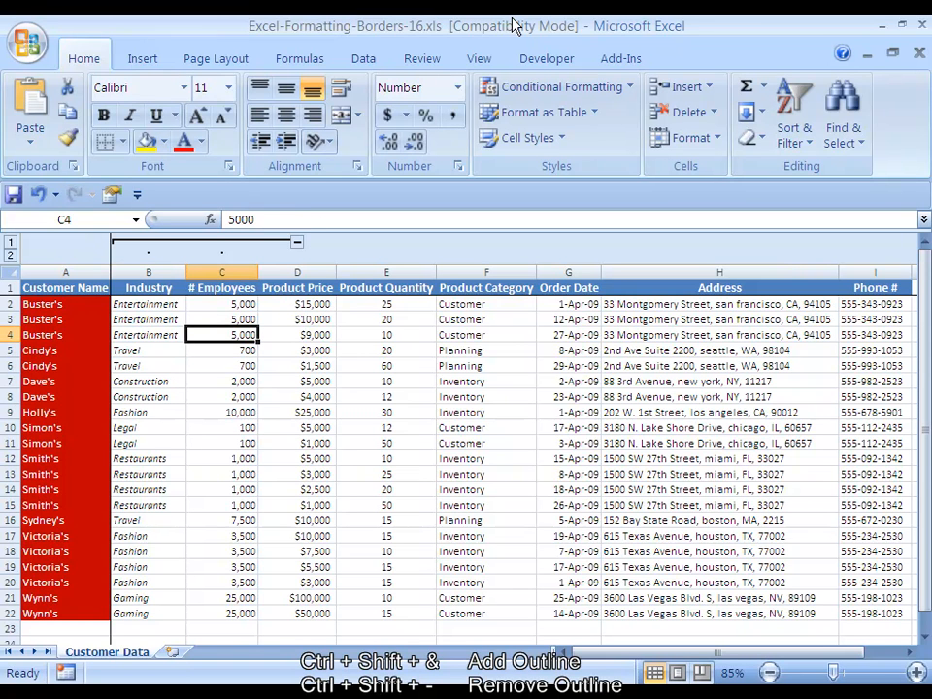
Step: Add an outline border to cell C4 again and remove it
key("ctrl+shift+7")
key("ctrl+shift+minus")
key("Right")
key("Right")
key("Right")
key("Right")
key("Right")
key("Right")
key("Right")
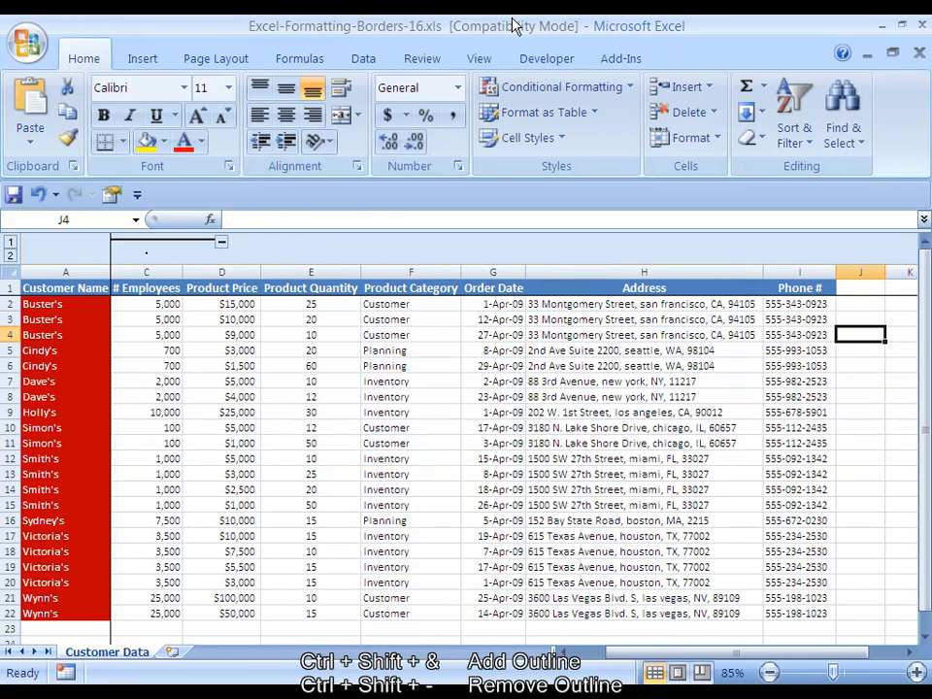
Step: In the Format Cells border settings for A4, switch the top, right, bottom and left borders on and off
key("Left")
key("Left")
key("Left")
key("Left")
key("Left")
key("Left")
key("Left")
key("Left")
key("Left")
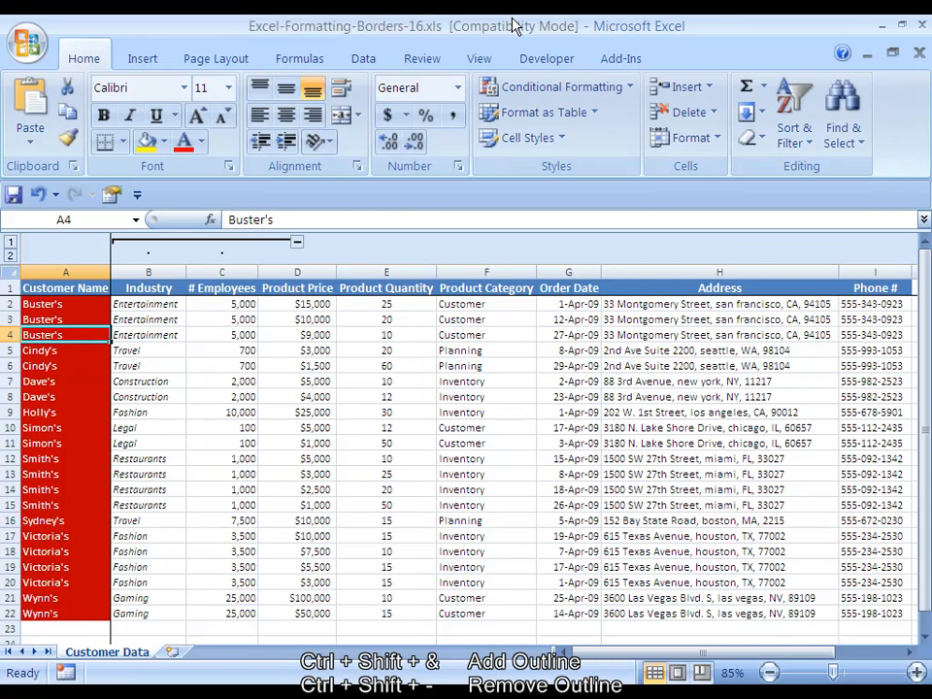
key("ctrl+1")
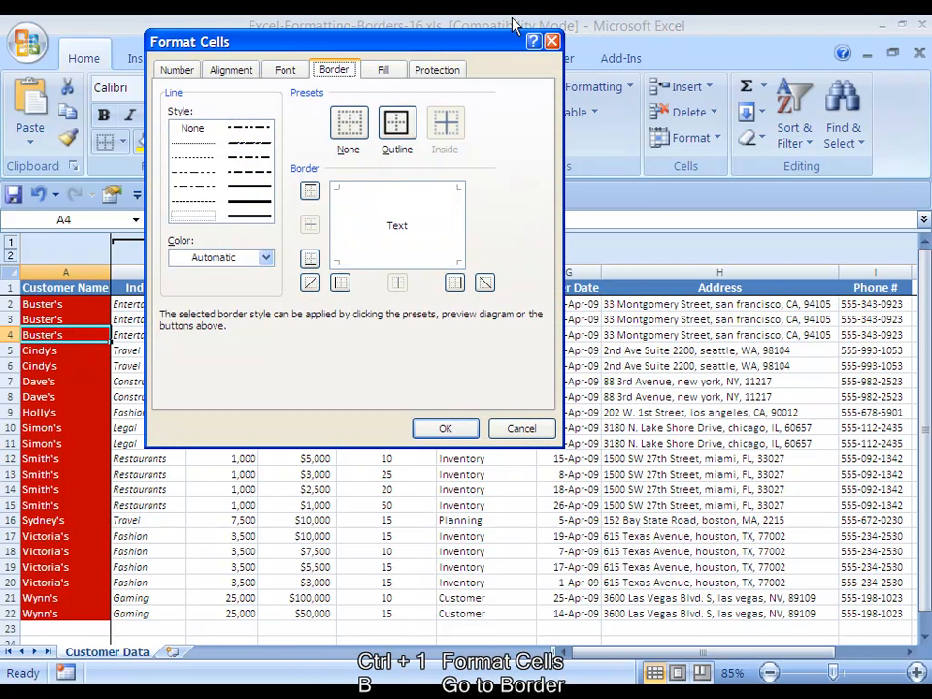
key("alt+t")
key("alt+t")
key("alt+r")
key("alt+r")
key("alt+b")
key("alt+b")
key("alt+l")
key("alt+l")
Step: Apply the Outline preset to A4, clear it with the None preset, and cancel the Format Cells dialog
key("alt+o")
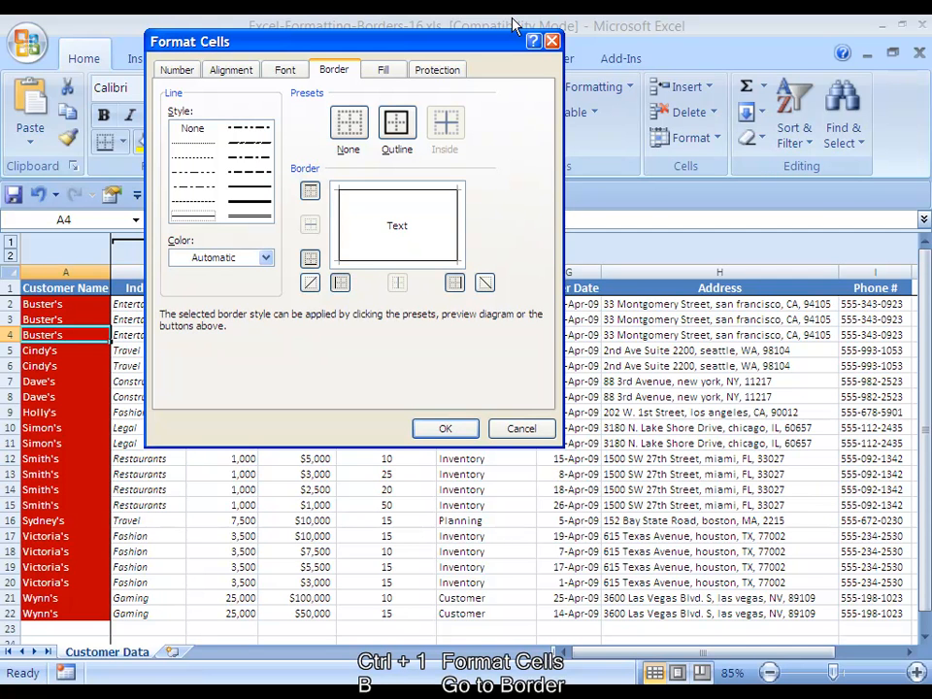
key("alt+n")
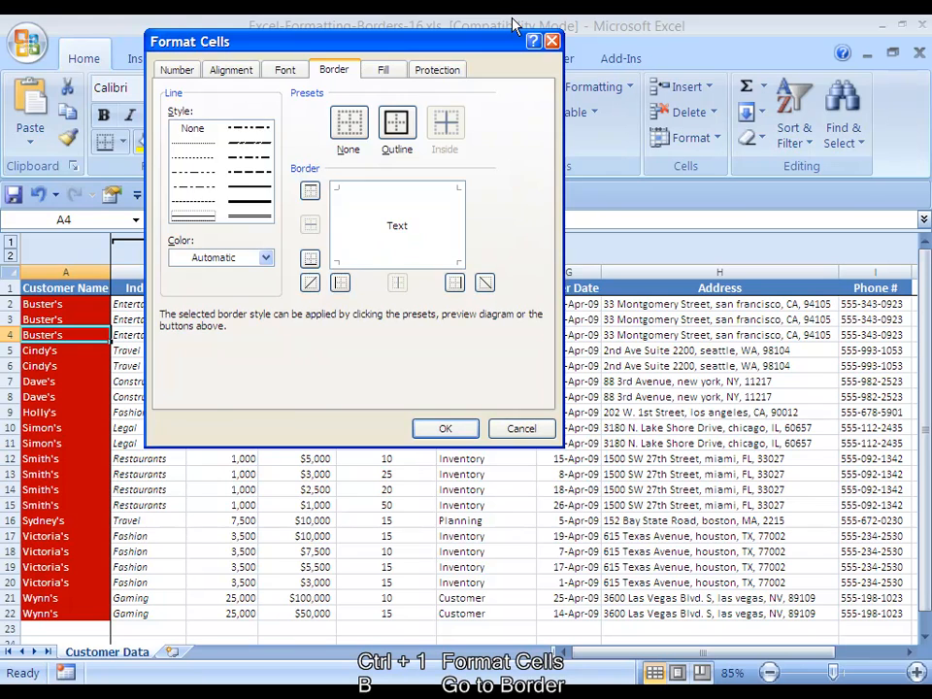
key("Escape")
Step: Outline cell C4 with a border and move the selection to D5
key("Right")
key("Right")
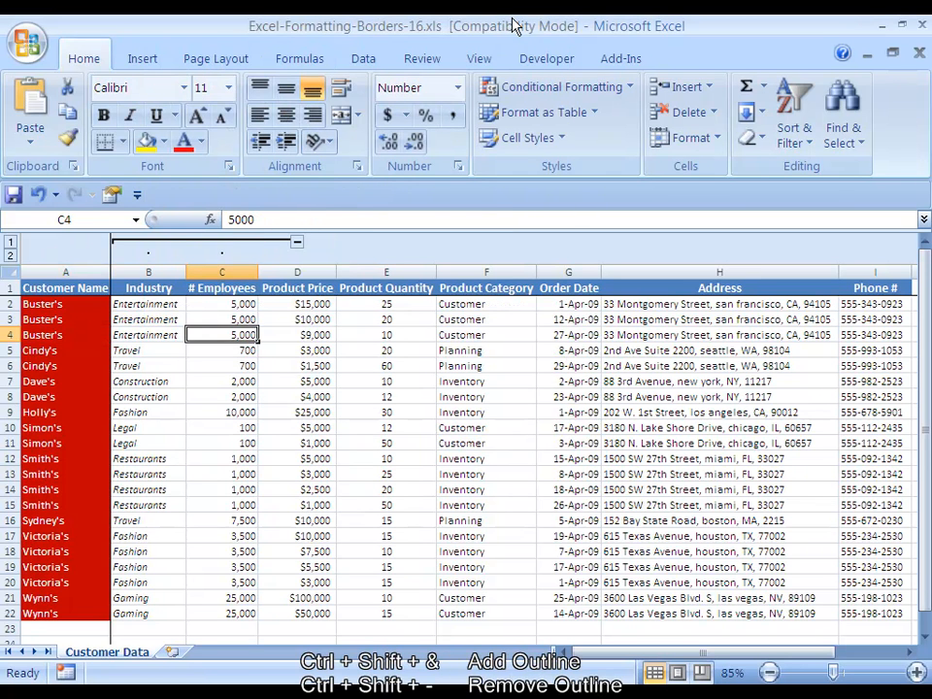
key("Right")
key("Down")
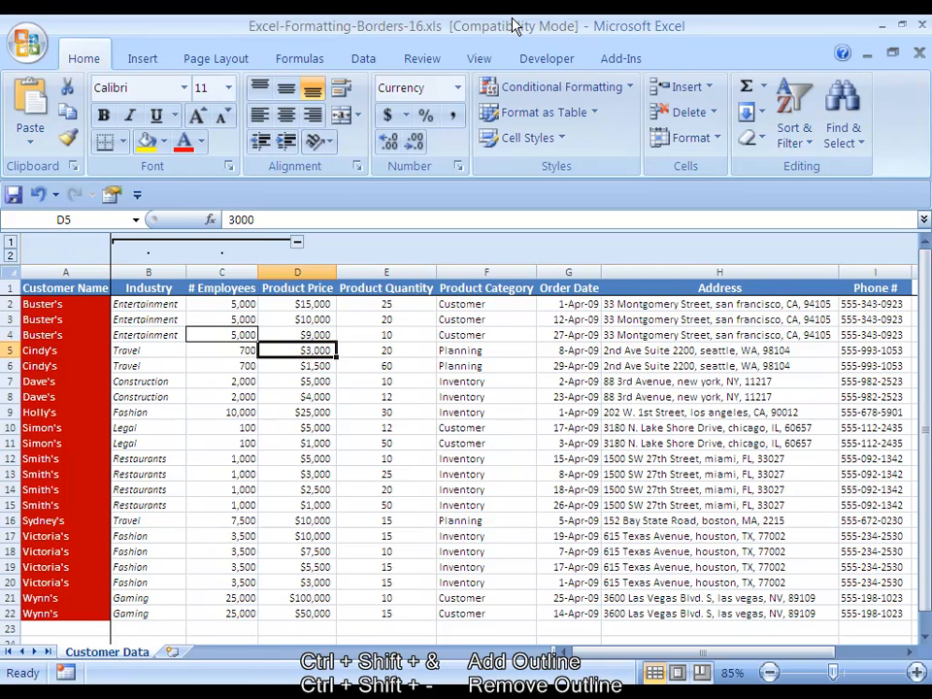
Step: Remove the outline border from cell C4
key("Left")
key("Up")
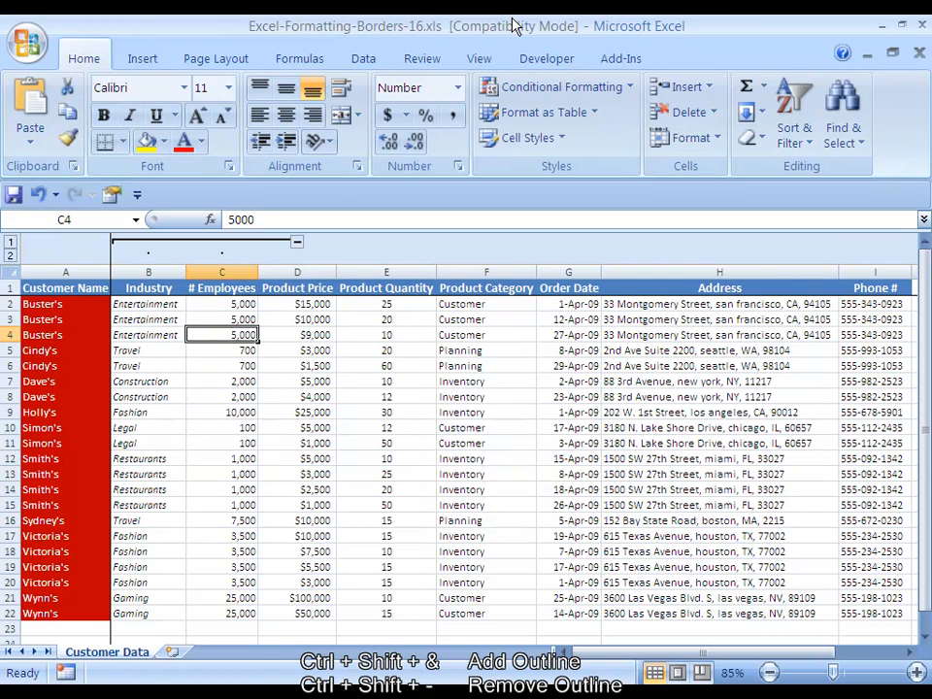
key("ctrl+shift+7")
key("Left")
key("Left")
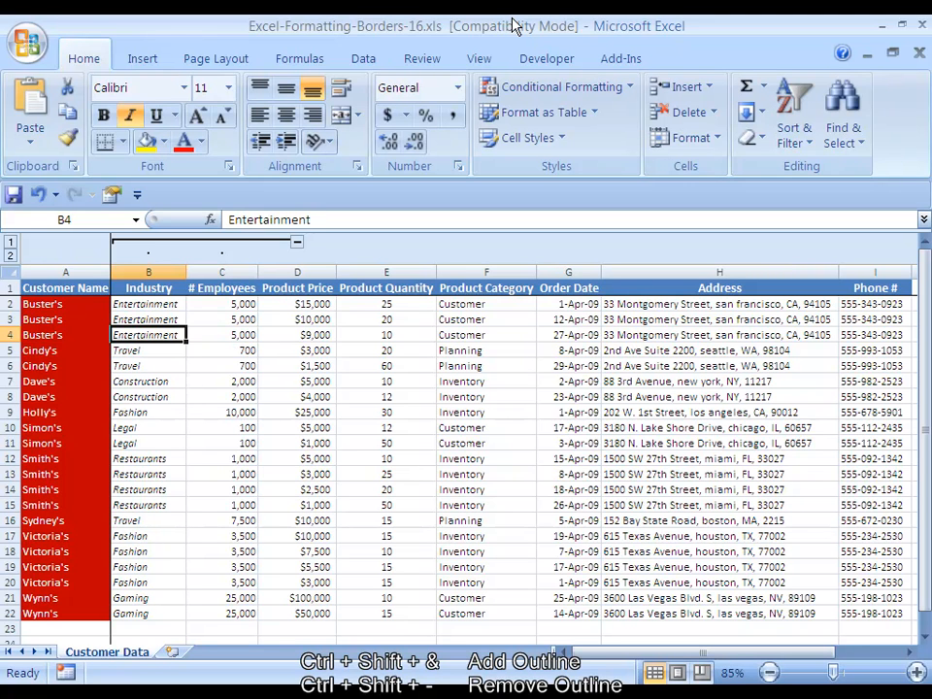
Step: Add an outline border around the whole customer data table, A1:I22
key("ctrl+Home")
key("ctrl+shift+Down")
key("ctrl+shift+Right")
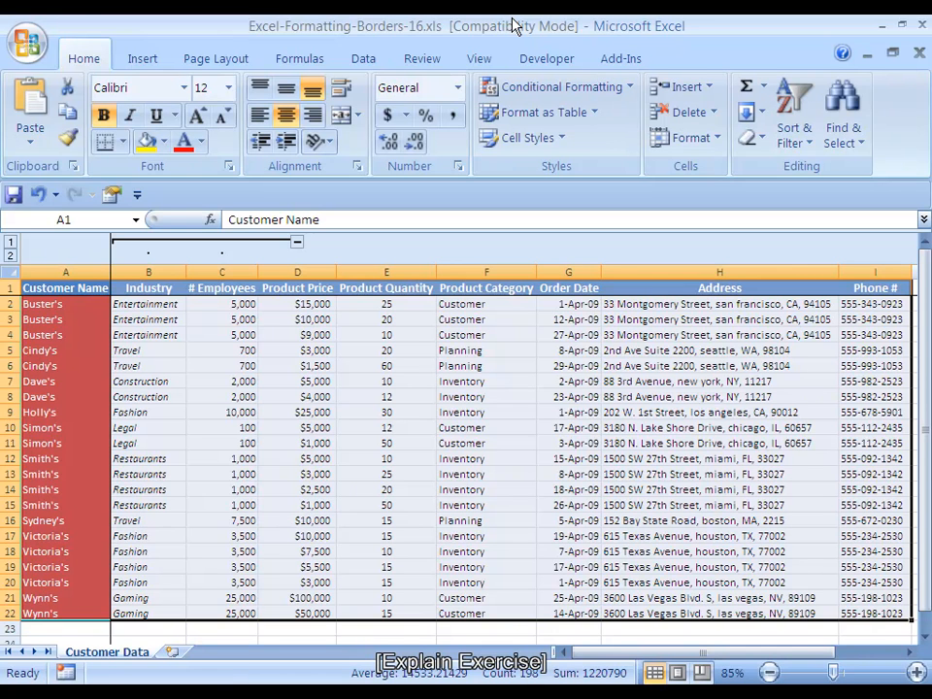
key("Right")
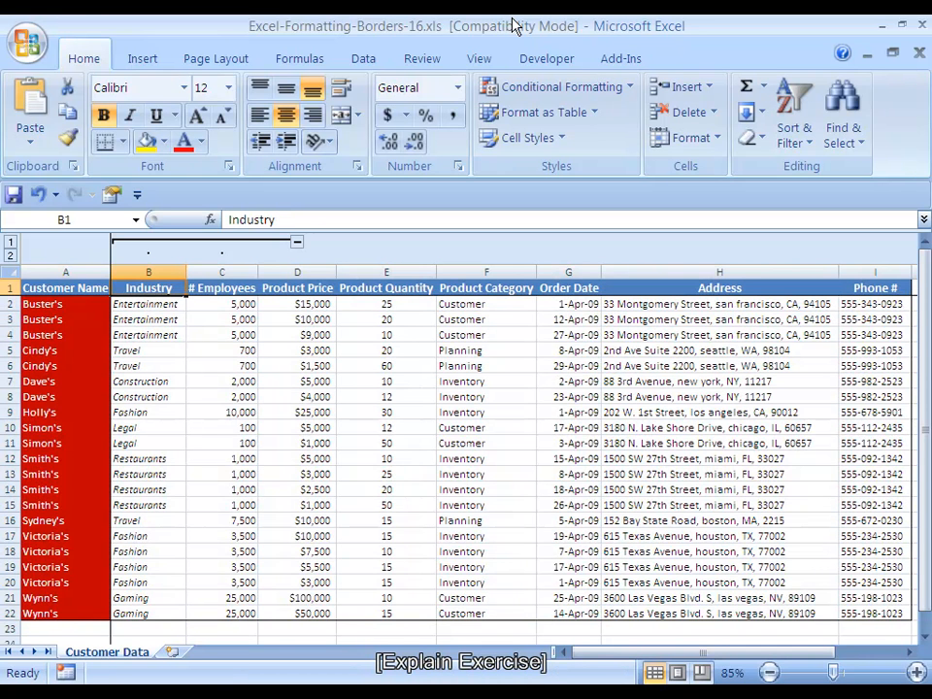
Step: Add a bottom border to the header row A1:I1 through the Format Cells border settings
key("Left")
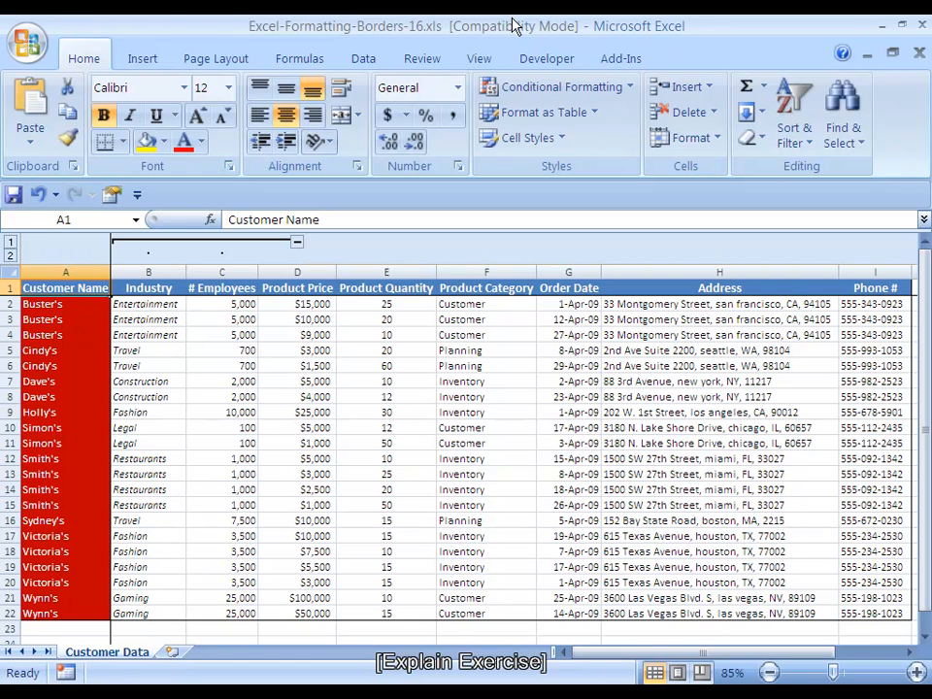
key("ctrl+shift+Right")
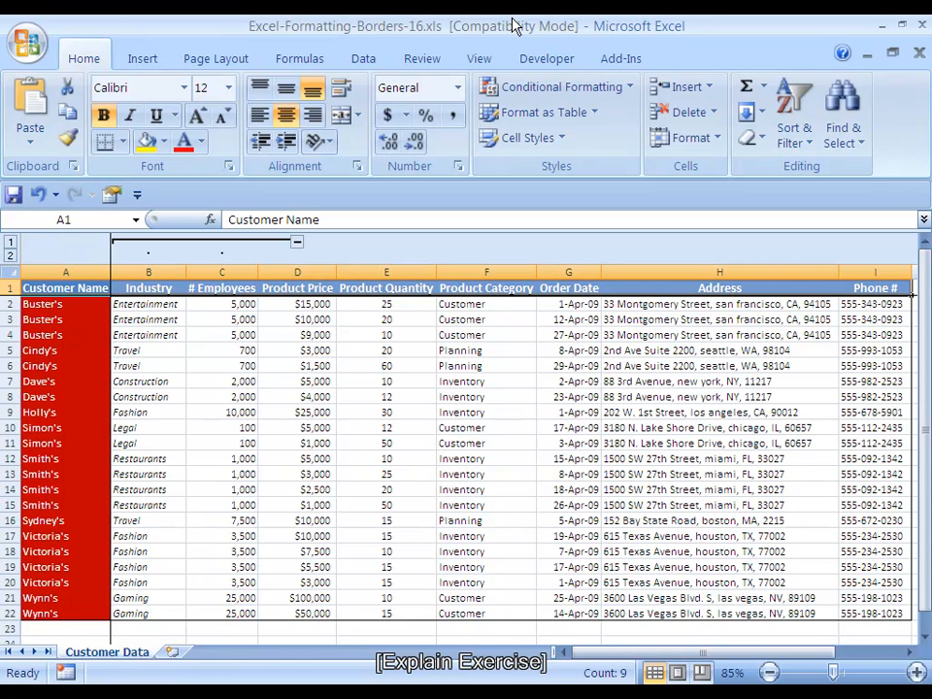
key("ctrl+1")
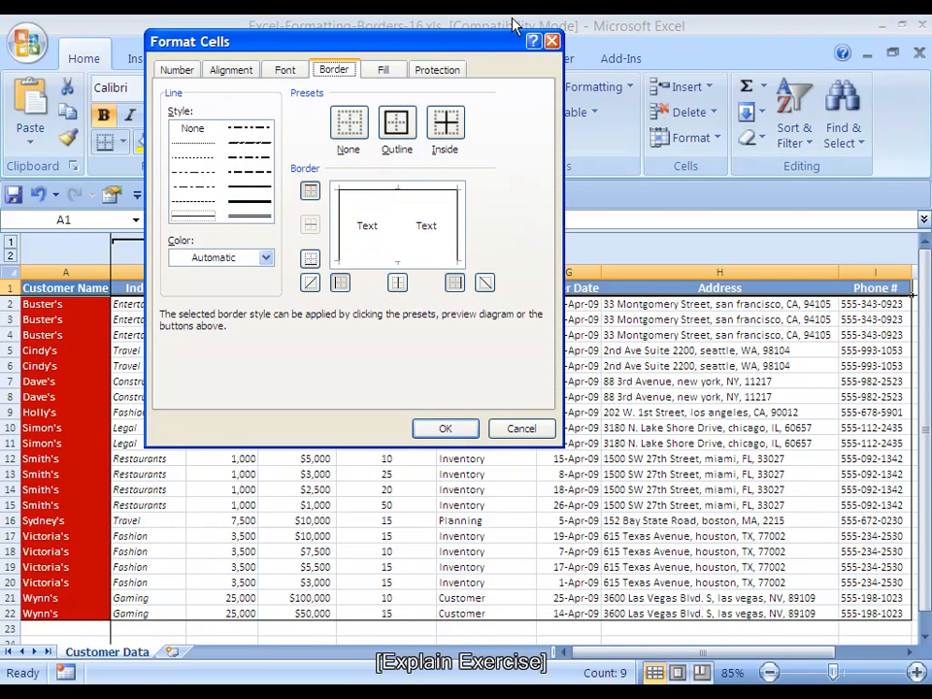
key("alt+b")
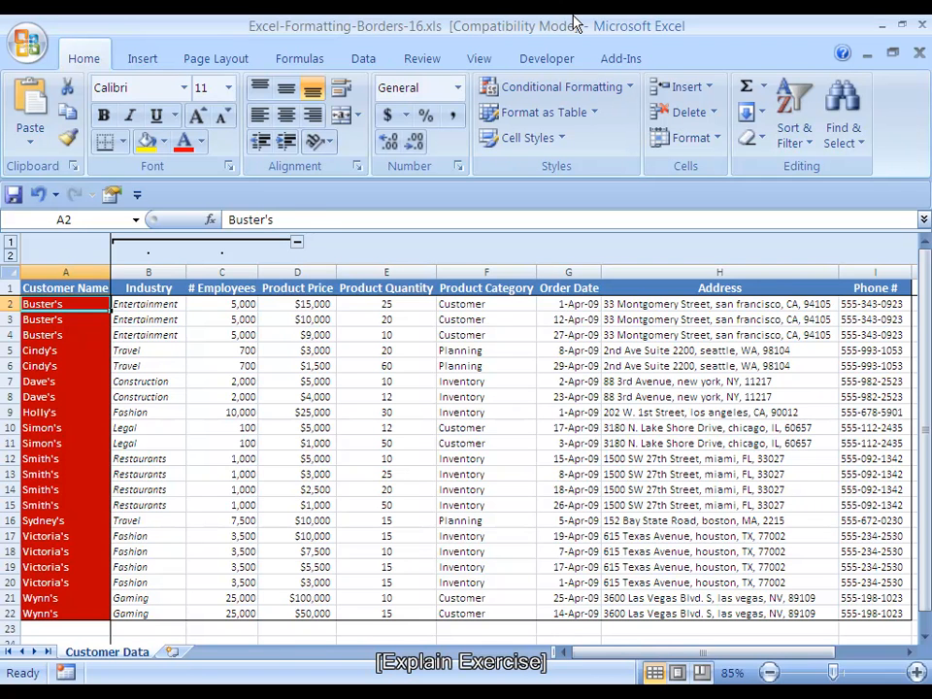
key("Up")
key("ctrl+shift+Down")
key("ctrl+shift+Right")
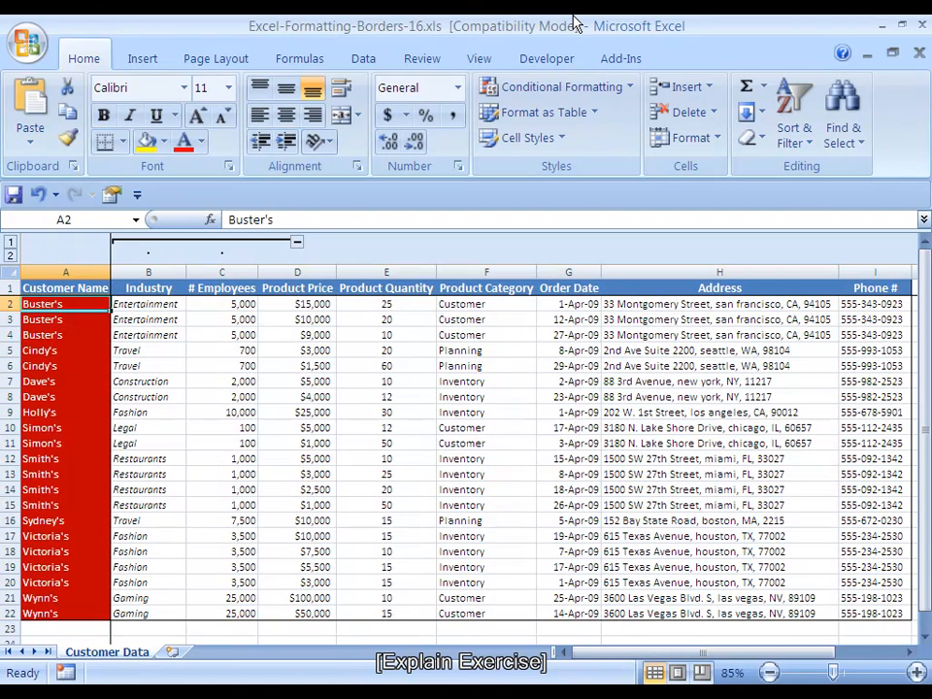
key("Up")
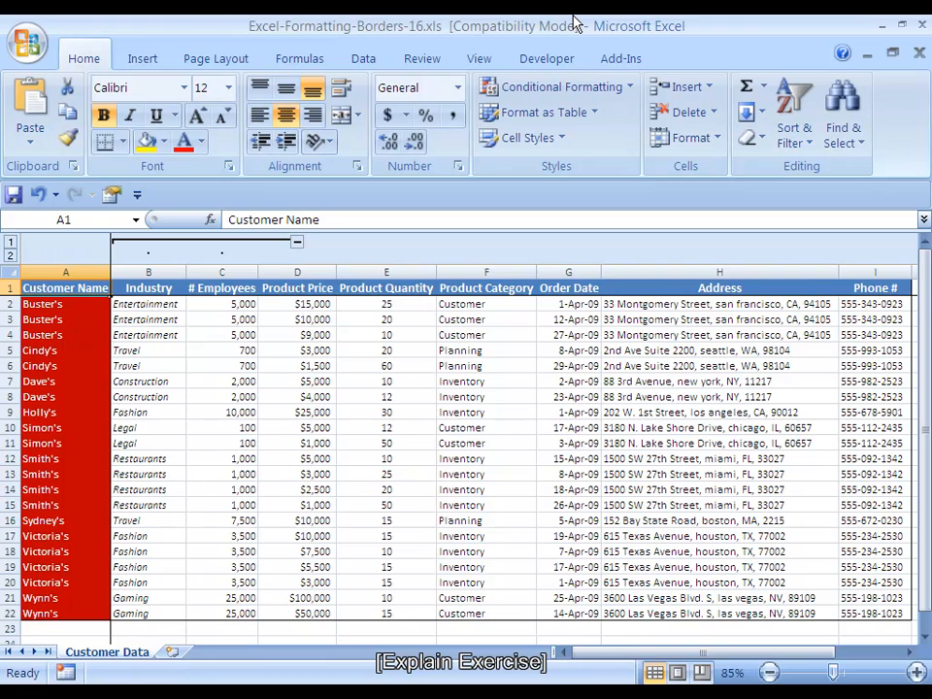
key("ctrl+shift+Right")
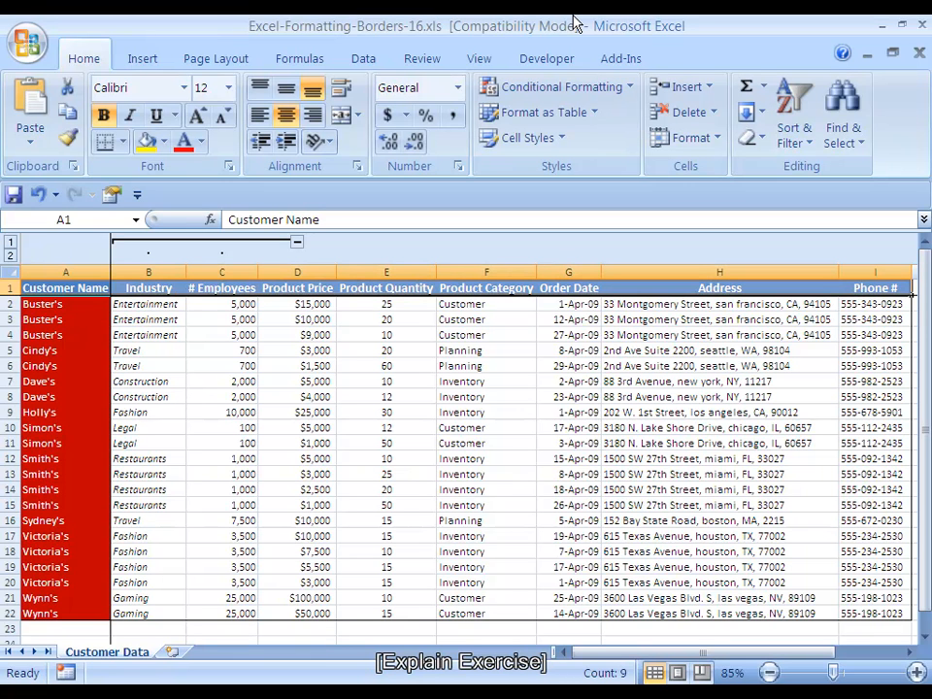
key("Down")
key("Up")
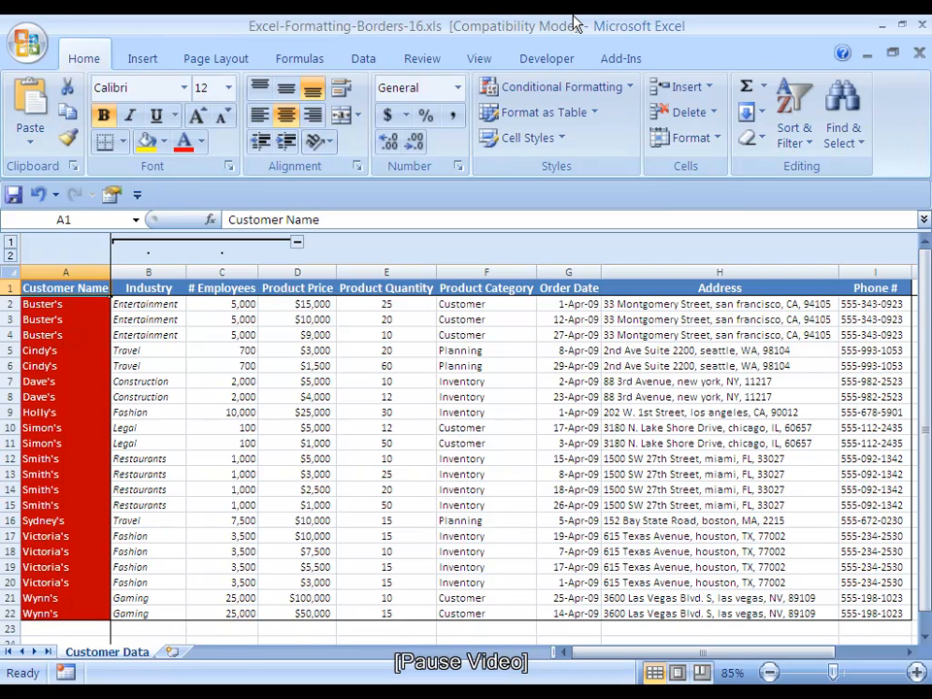
Step: Undo the header row's bottom border and the outline around the customer data table
key("ctrl+z")
key("ctrl+a")
key("Down")
key("Up")
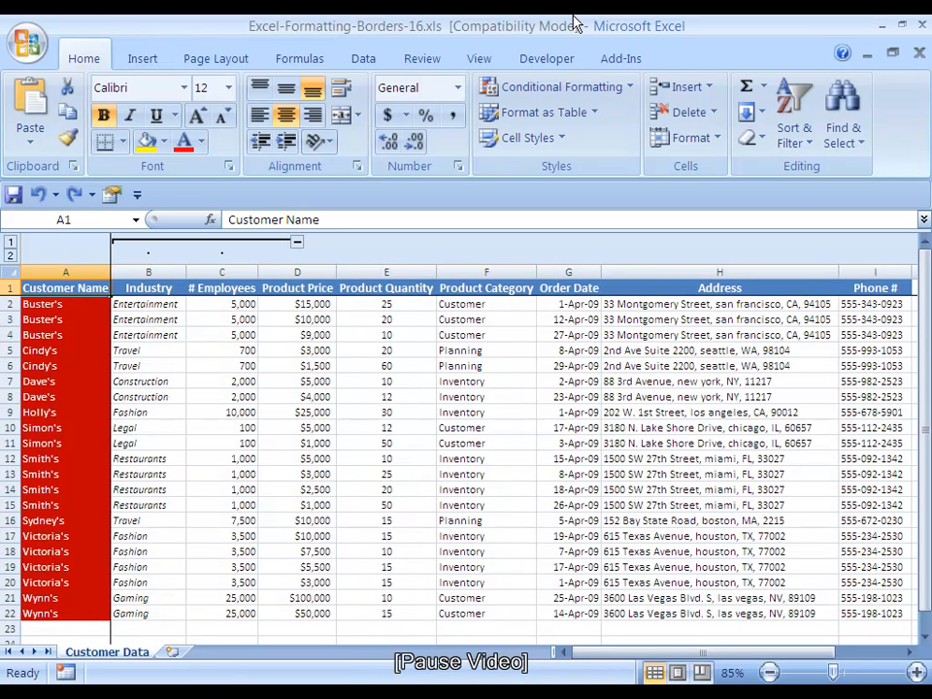
Step: Add an outline border around the full customer data table, A1:I22, and return to cell A1
key("ctrl+shift+Down")
key("ctrl+shift+Right")
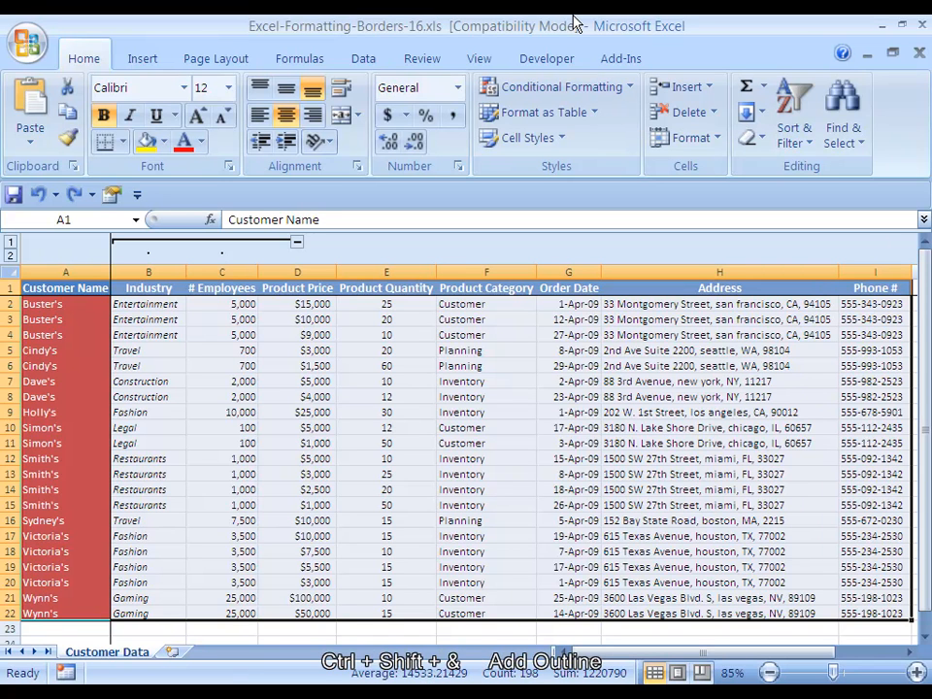
key("ctrl+shift+7")
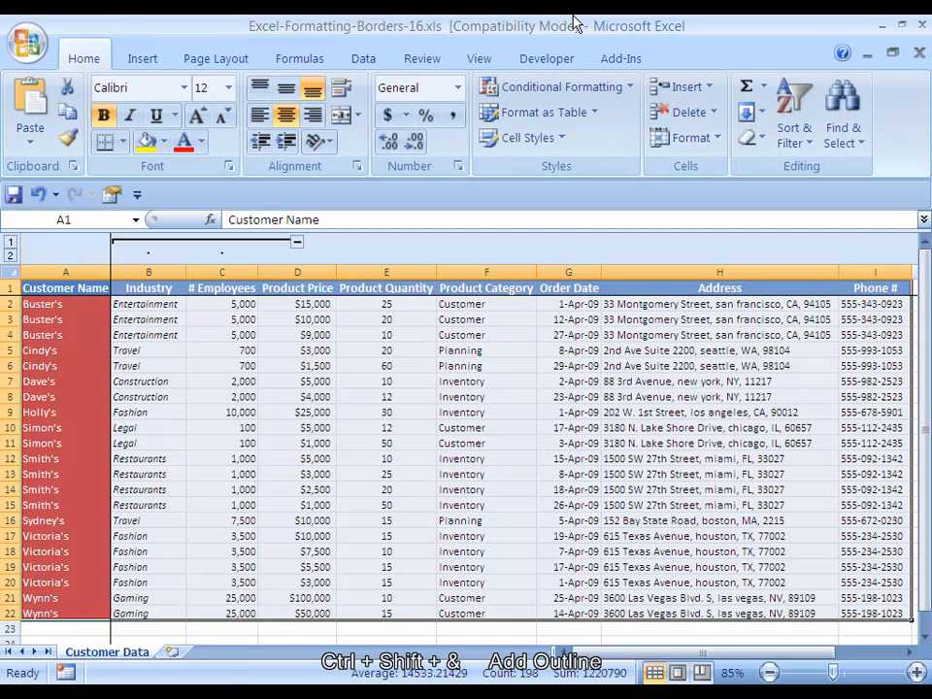
key("Right")
key("Left")
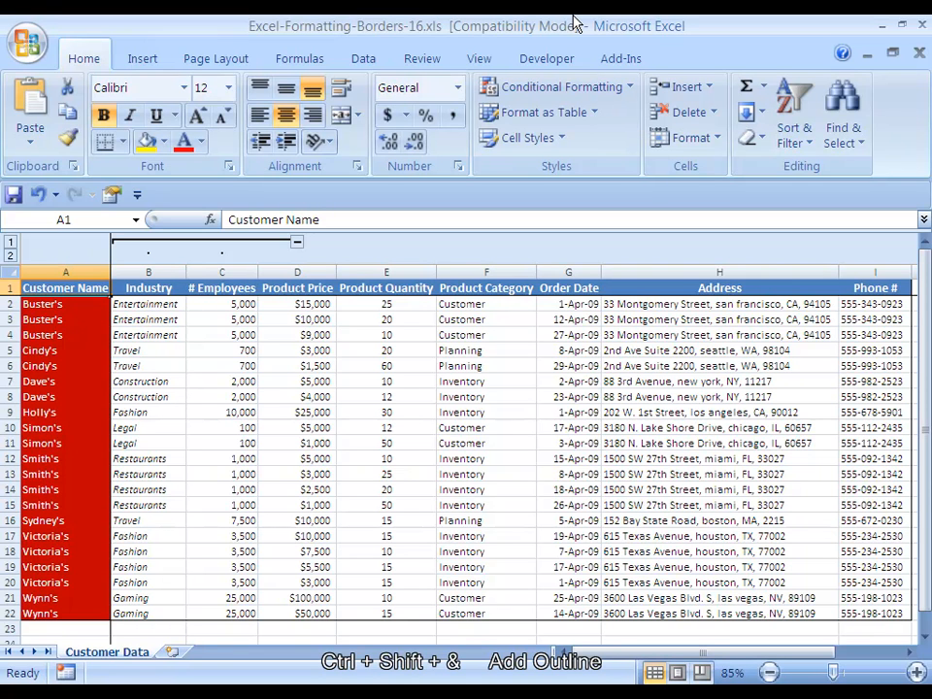
Step: Apply a bottom border to the header cells A1:I1 through Format Cells and return to cell A1
key("ctrl+shift+Right")
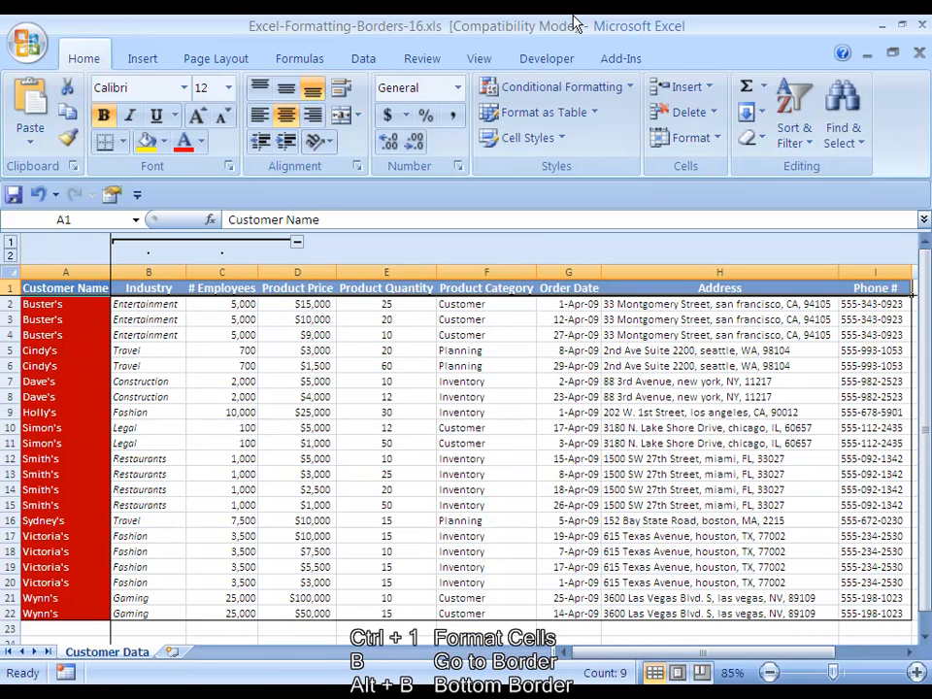
key("ctrl+1")
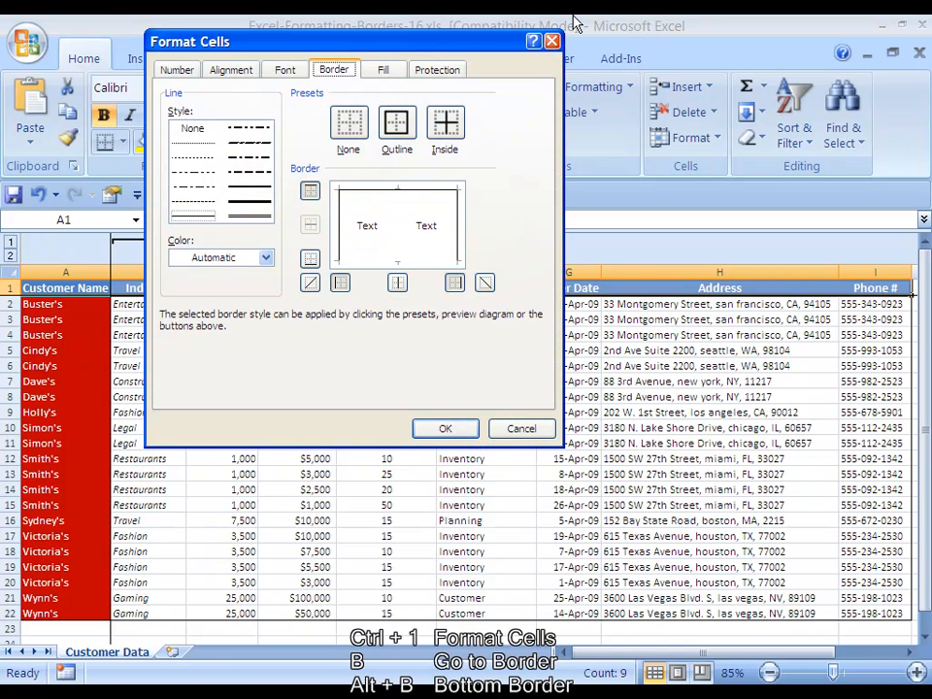
key("alt+b")
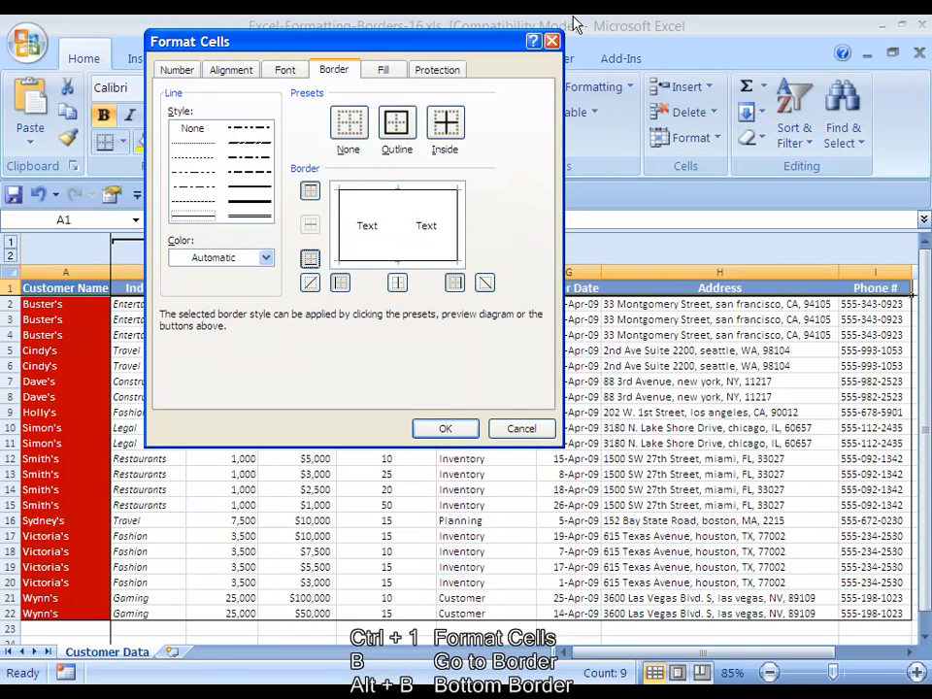
key("Return")
key("Return")
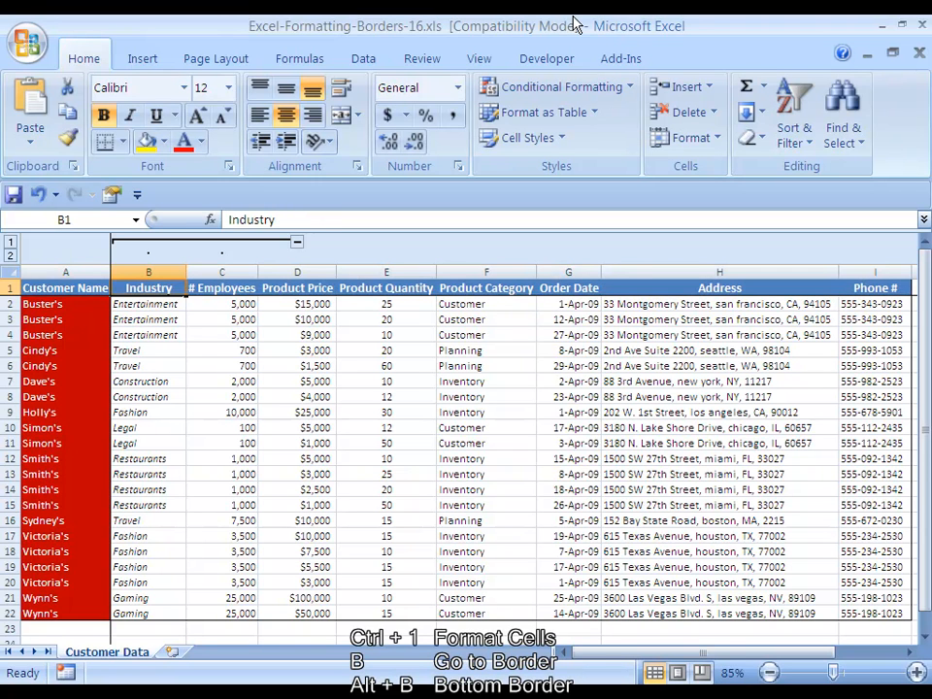
key("Left")
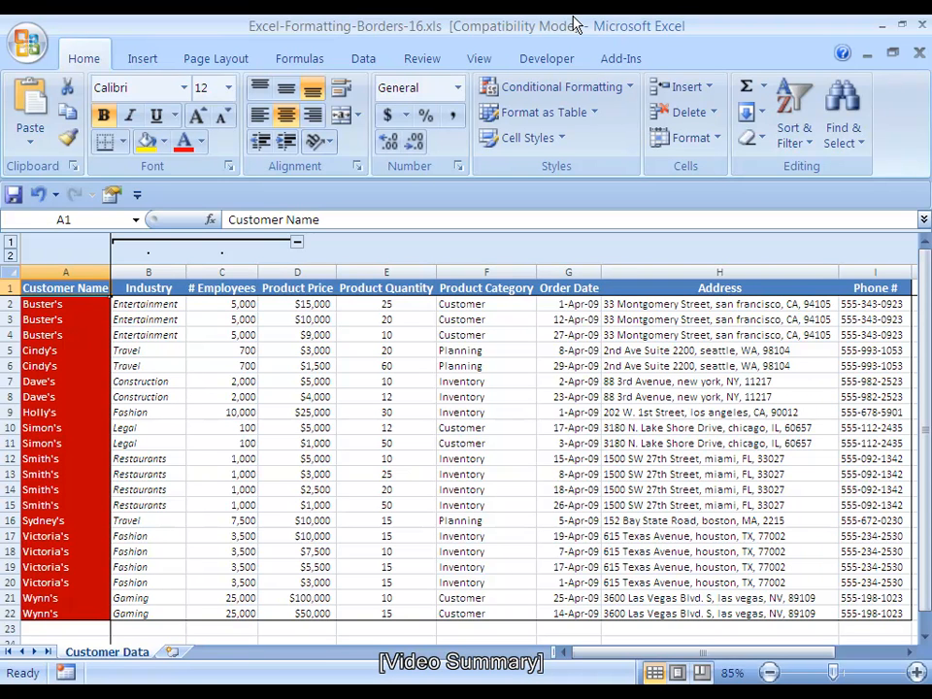
Step: Examine the Format Cells border options for the empty cells A24:A26 below the table, close them without changes and return to A2
key("Down")
key("Down")
key("Down")
key("Down")
key("Down")
key("Down")
key("Down")
key("Down")
key("Down")
key("Down")
key("Down")
key("Down")
key("Down")
key("Down")
key("Down")
key("Down")
key("Down")
key("Down")
key("Down")
key("Down")
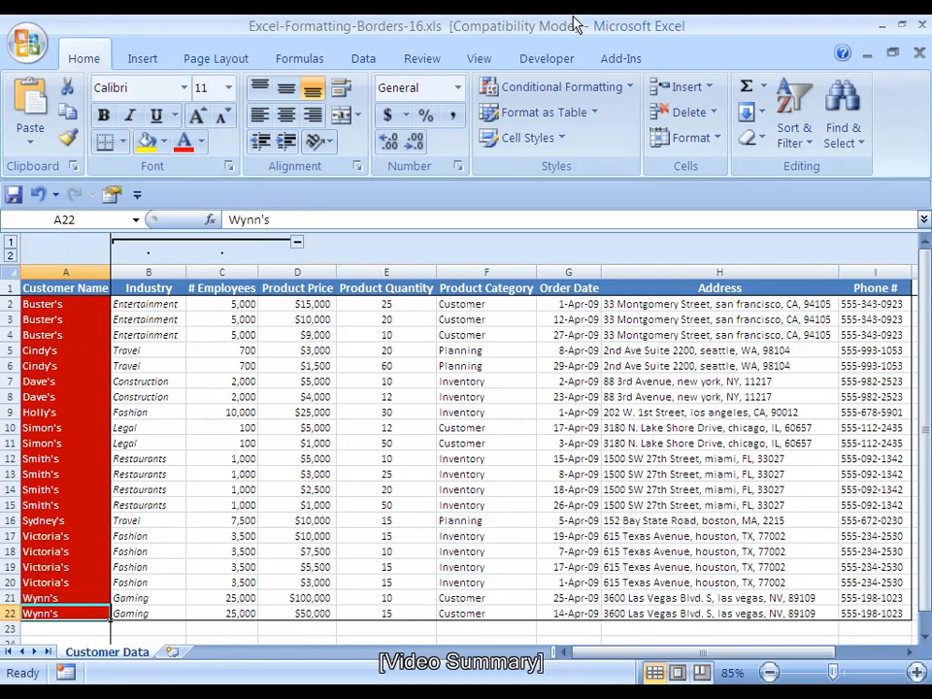
key("Down")
key("Down")
key("Down")
key("Down")
key("Down")
key("Up")
key("Up")
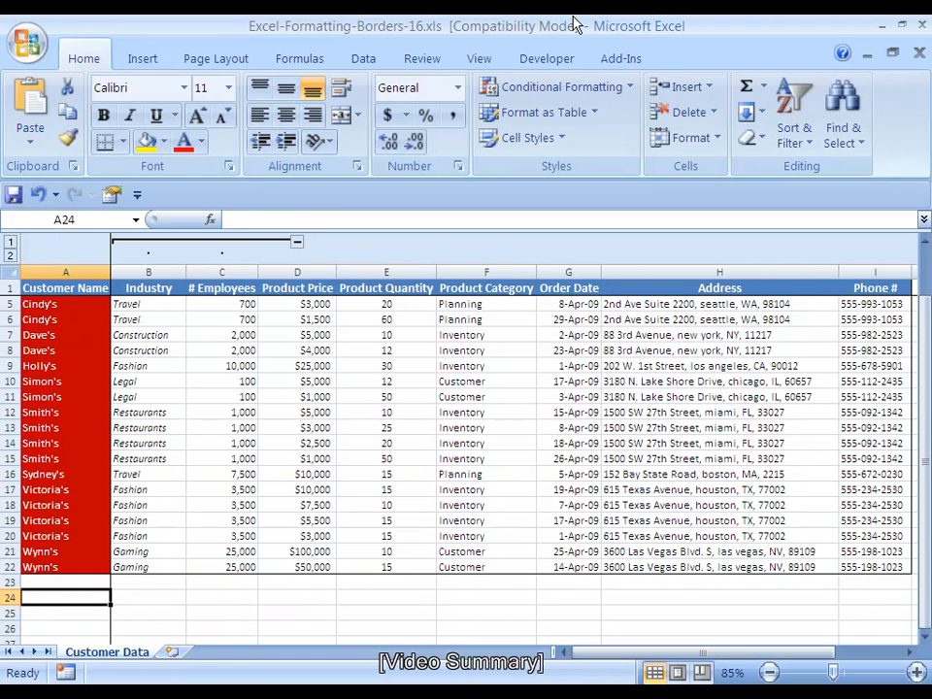
key("shift+Down")
key("shift+Down")
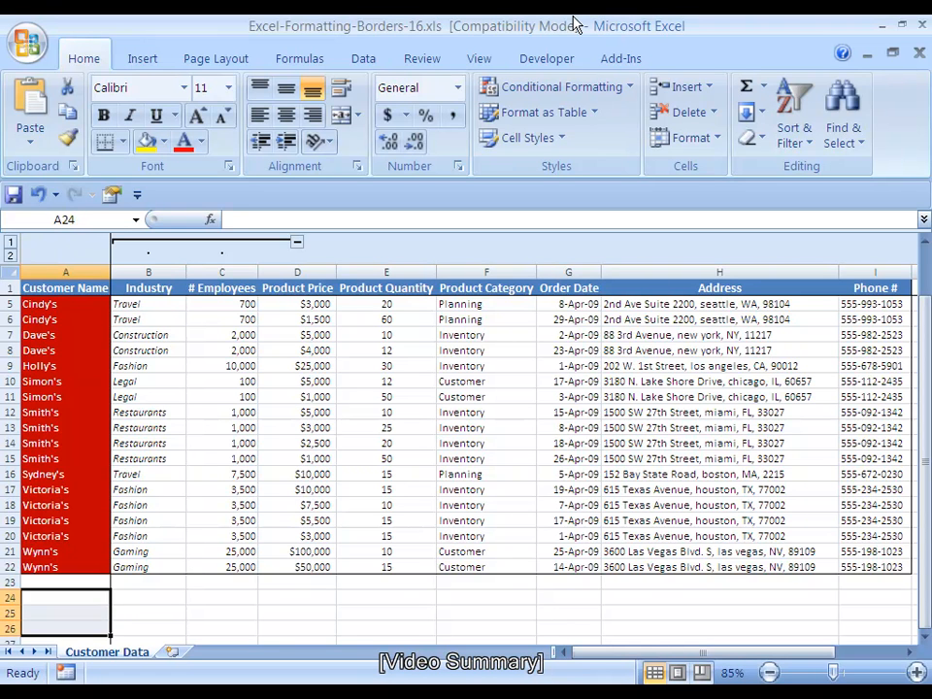
key("ctrl+1")
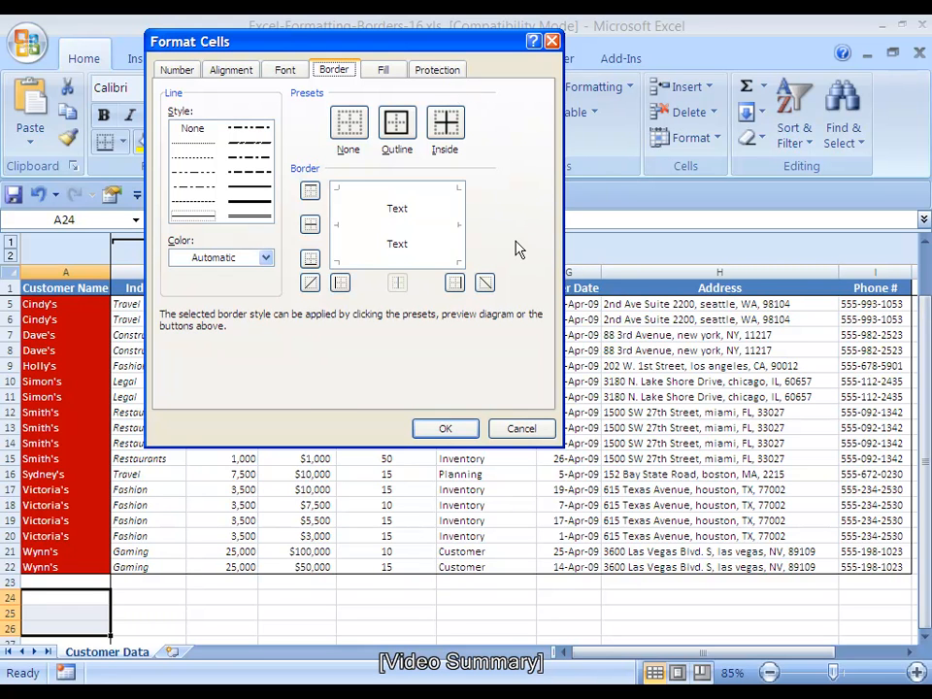
key("Escape")
key("Up")
key("ctrl+Home")
scroll(516, 249, "up", 1)
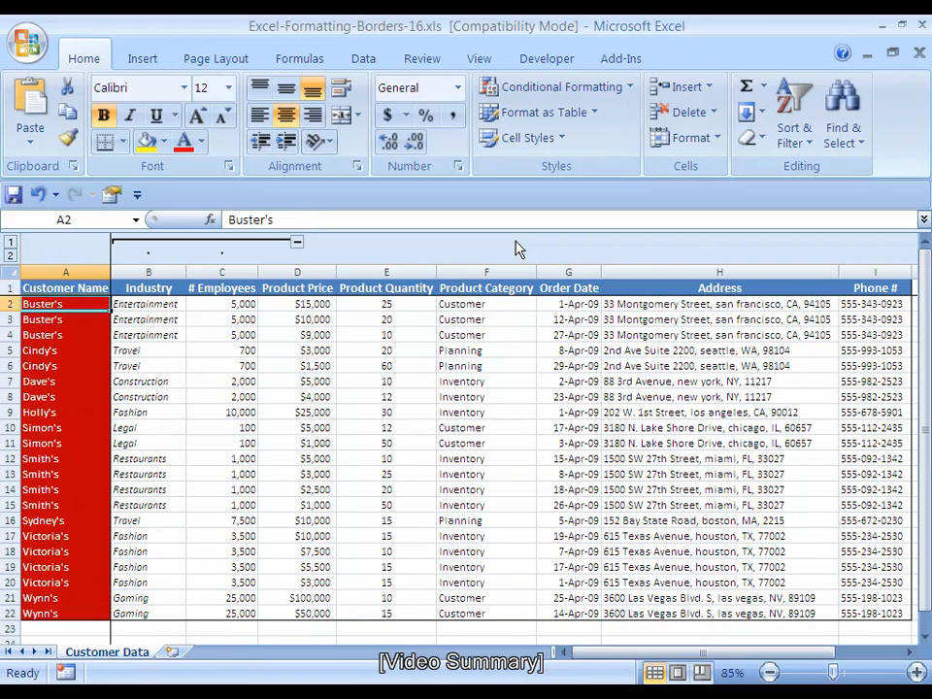